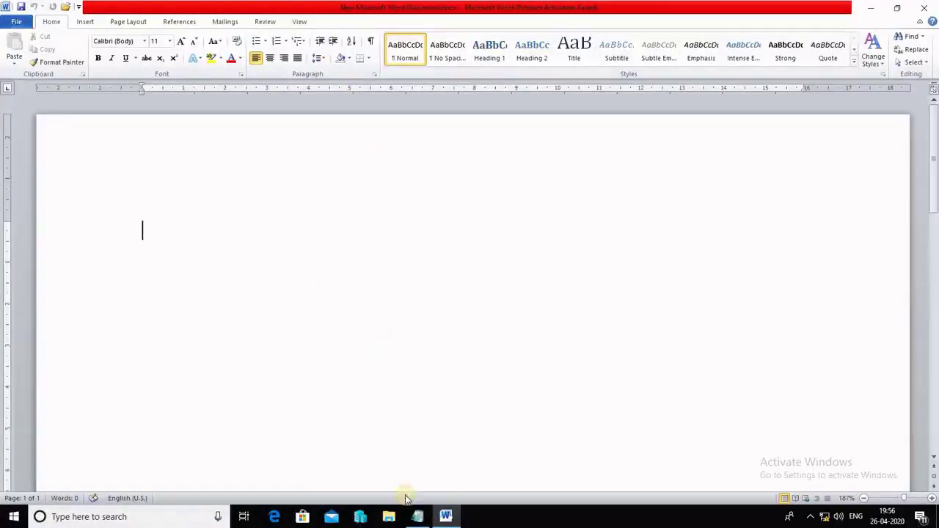
- Copy all the text from sample contents.txt in Notepad and paste it into the blank Word document
{"action": "left_click", "coordinate": [418, 517]}
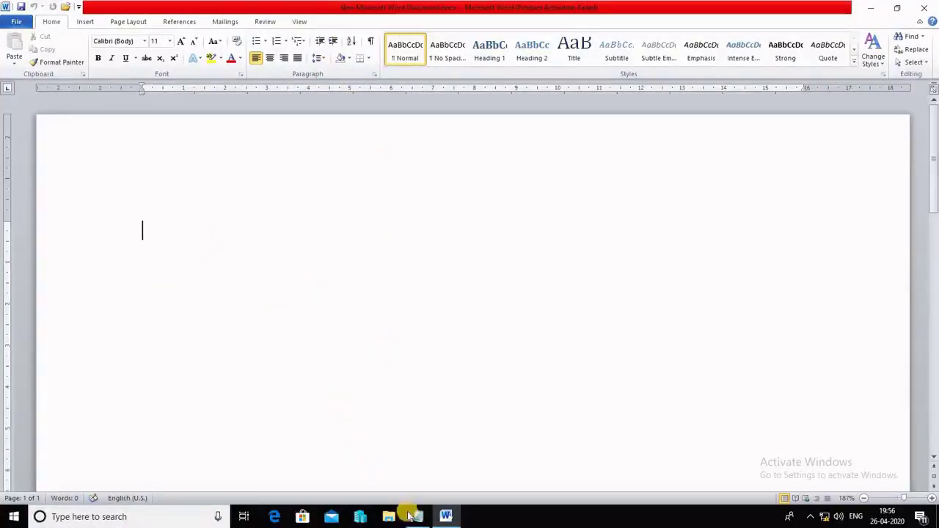
{"action": "left_click", "coordinate": [417, 517]}
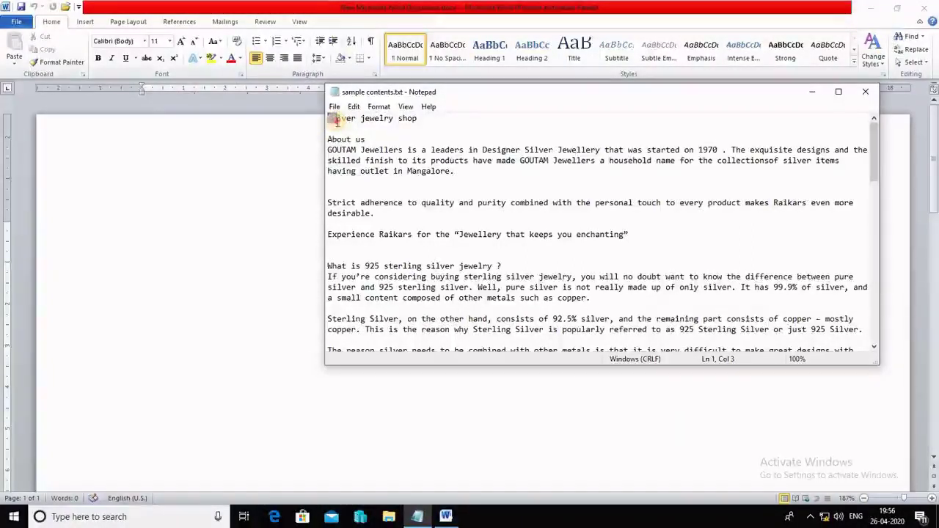
{"action": "left_click_drag", "start_coordinate": [328, 120], "coordinate": [337, 122]}
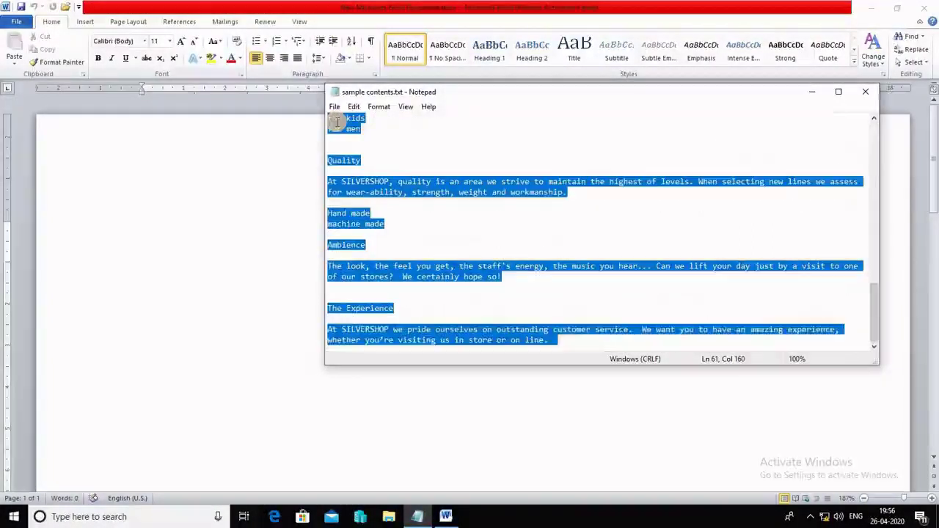
{"action": "key", "text": "ctrl+a"}
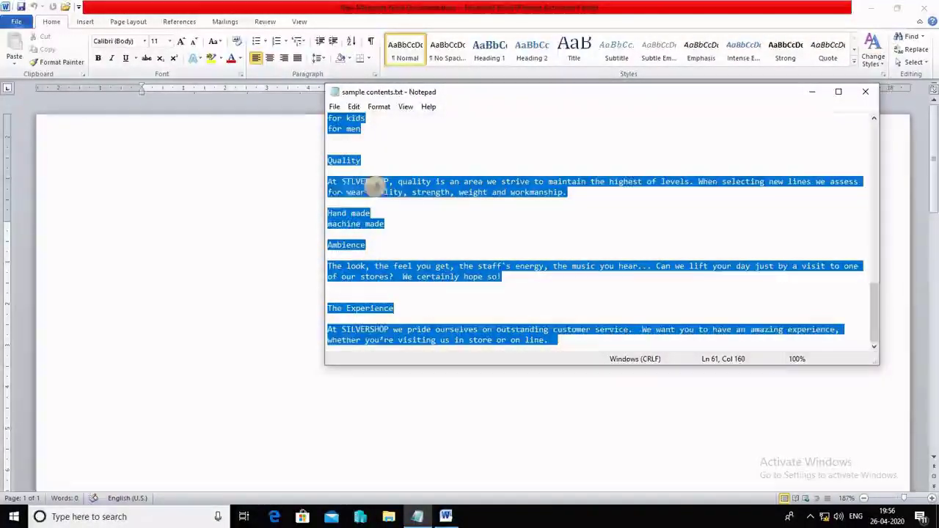
{"action": "left_click", "coordinate": [146, 253]}
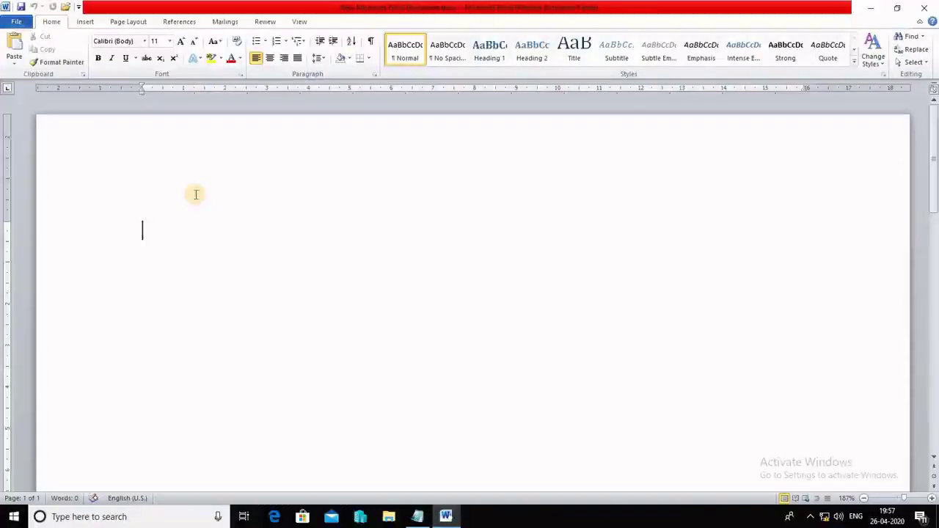
{"action": "key", "text": "ctrl+v"}
- Correct the spelling of "jewelry" to "jewellery" in the document's first line
{"action": "scroll", "coordinate": [464, 314], "scroll_direction": "up", "scroll_amount": 15}
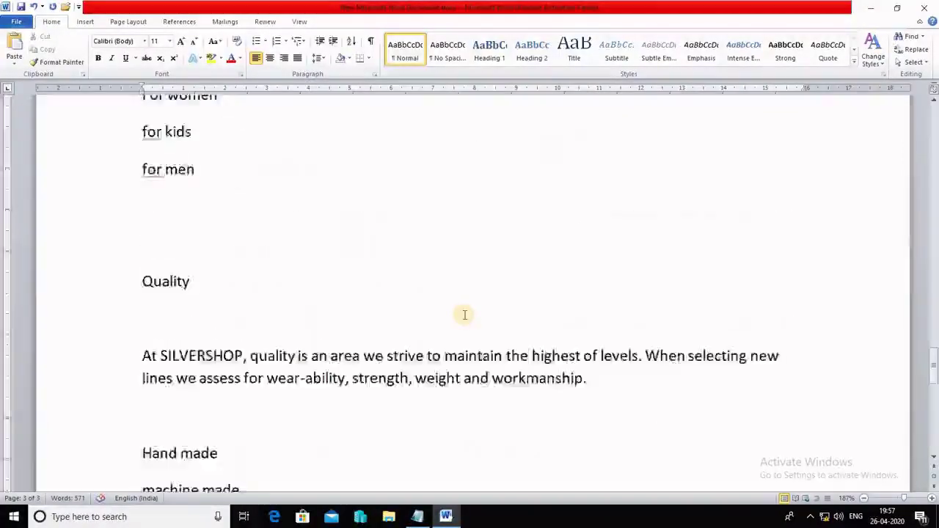
{"action": "scroll", "coordinate": [465, 314], "scroll_direction": "up", "scroll_amount": 15}
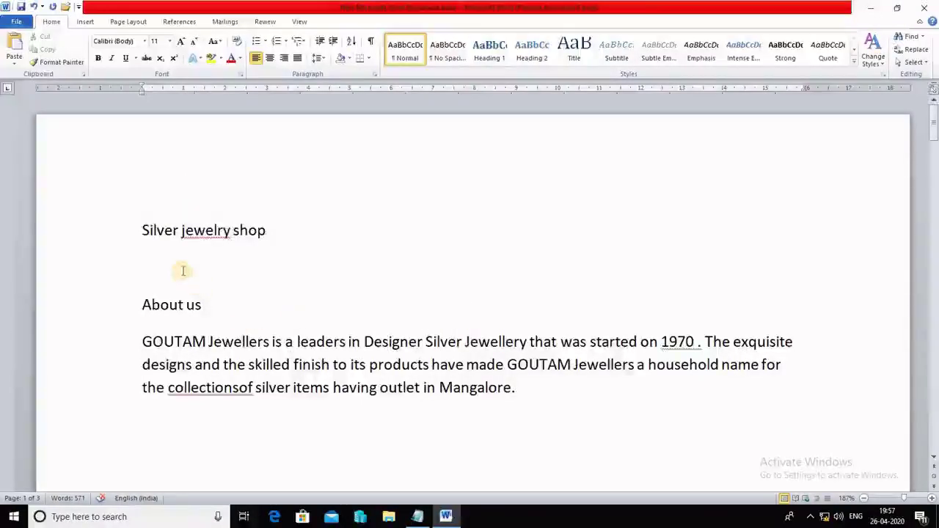
{"action": "left_click", "coordinate": [182, 270]}
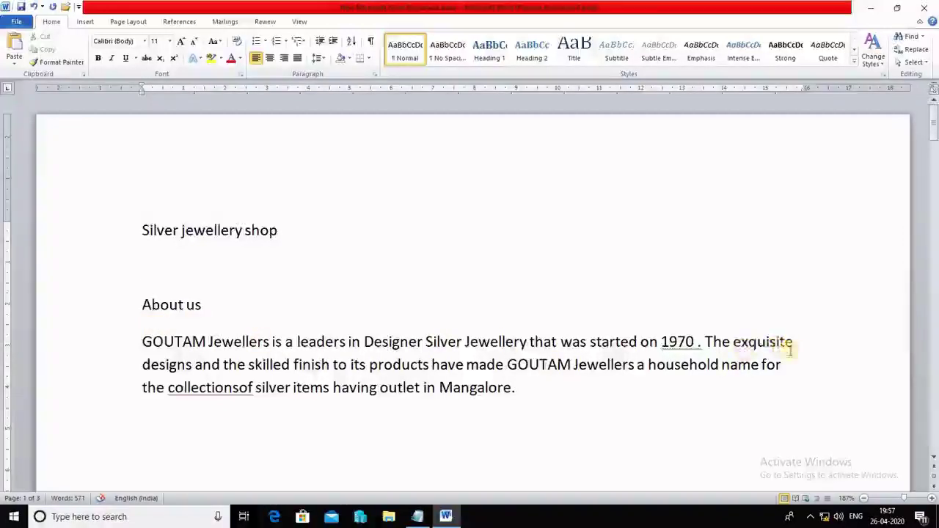
- Review the pasted headings and paragraphs, from About us through the sterling silver and handmade jewellery sections
{"action": "left_click_drag", "start_coordinate": [144, 342], "coordinate": [562, 403]}
{"action": "left_click", "coordinate": [563, 403]}
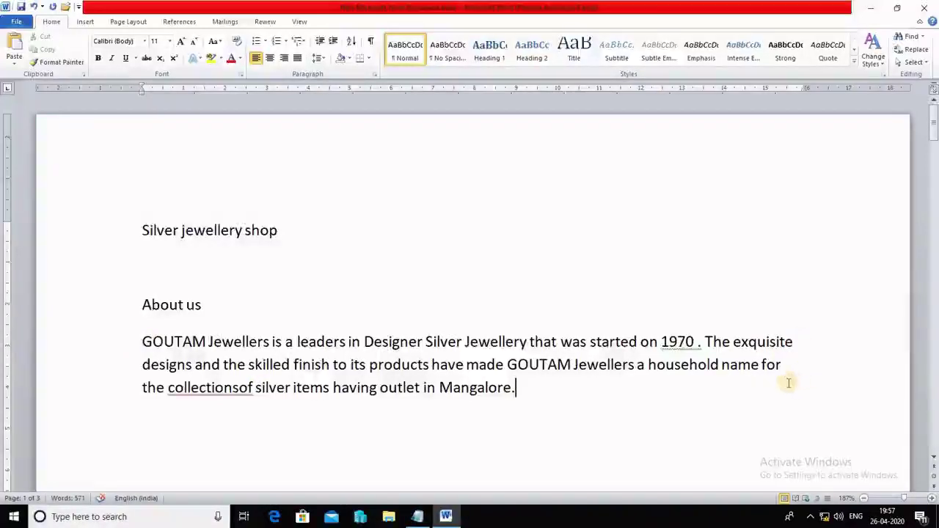
{"action": "scroll", "coordinate": [789, 382], "scroll_direction": "down", "scroll_amount": 8}
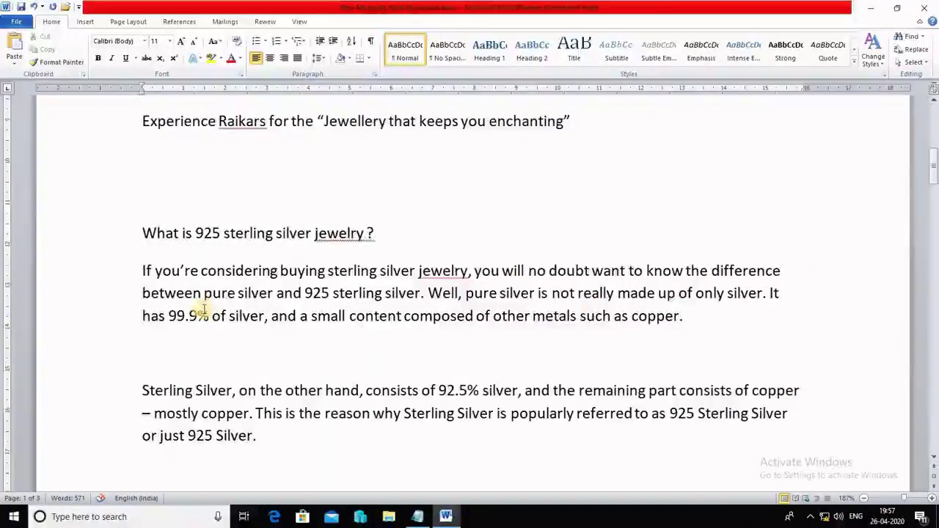
{"action": "left_click_drag", "start_coordinate": [141, 270], "coordinate": [729, 339]}
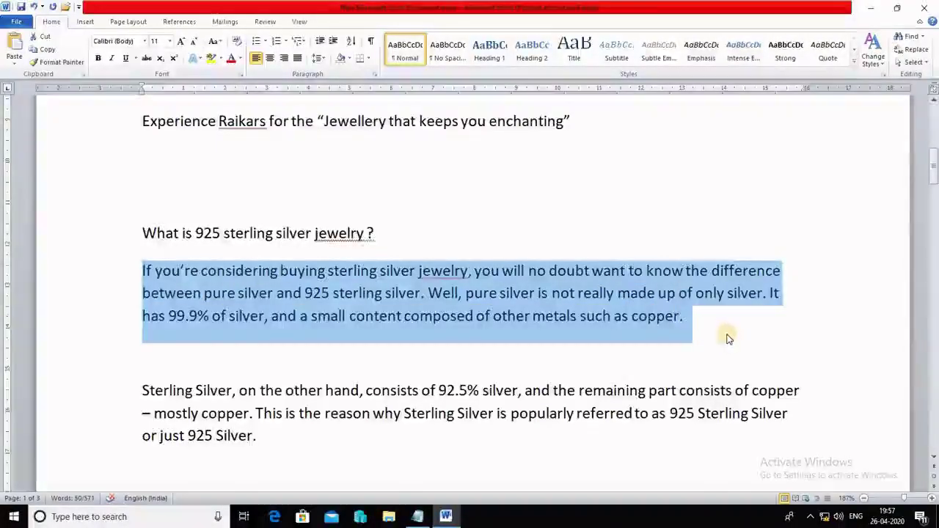
{"action": "left_click", "coordinate": [727, 336]}
{"action": "scroll", "coordinate": [473, 340], "scroll_direction": "up", "scroll_amount": 4}
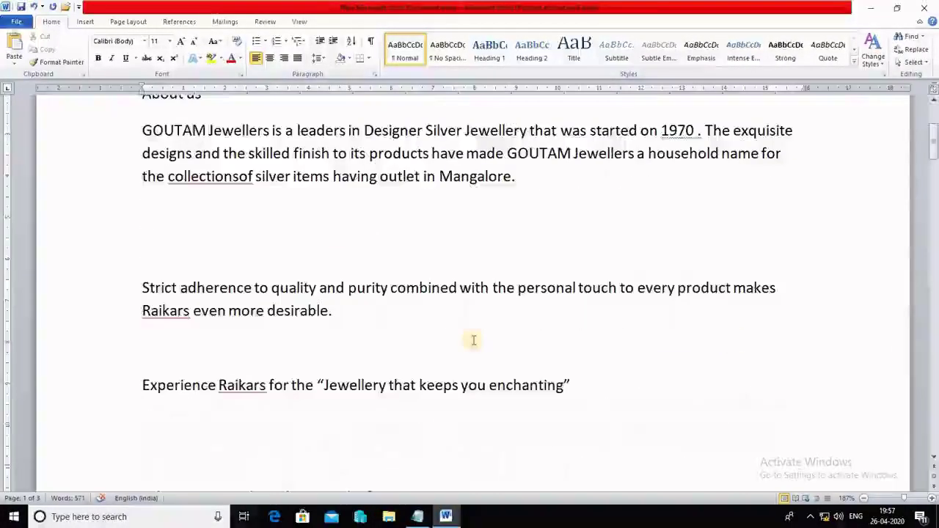
{"action": "scroll", "coordinate": [527, 335], "scroll_direction": "up", "scroll_amount": 3}
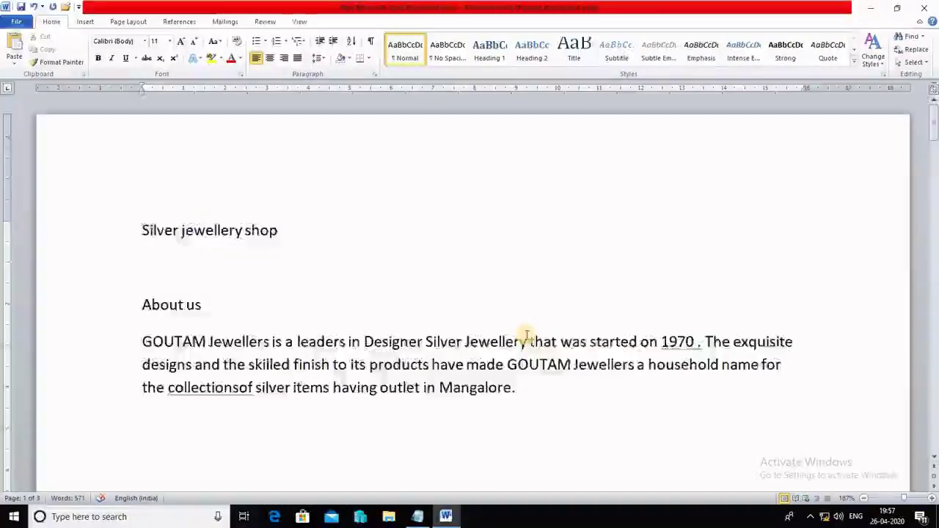
{"action": "scroll", "coordinate": [527, 335], "scroll_direction": "down", "scroll_amount": 10}
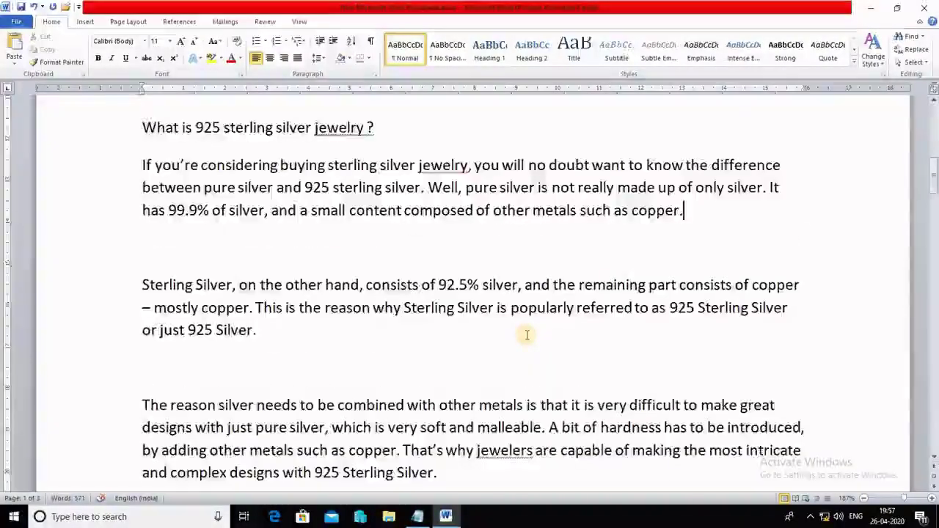
{"action": "scroll", "coordinate": [526, 334], "scroll_direction": "down", "scroll_amount": 3}
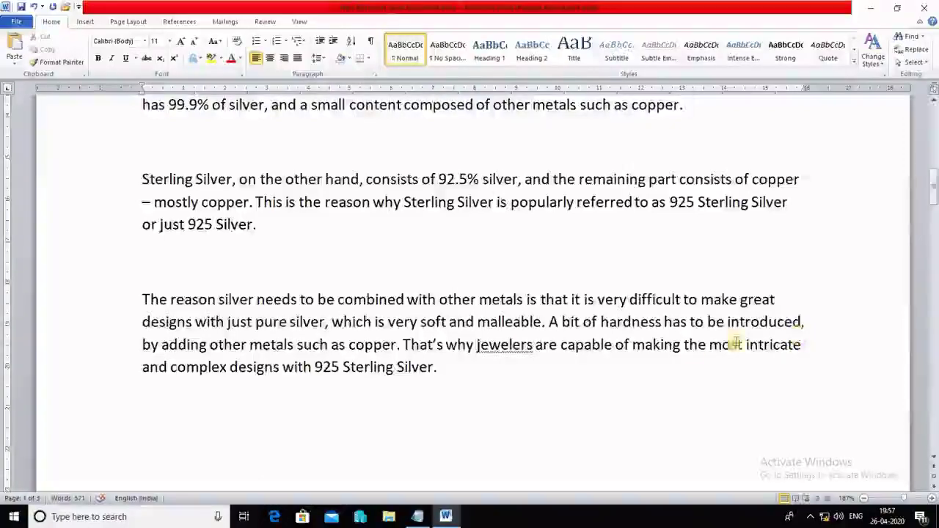
{"action": "scroll", "coordinate": [689, 350], "scroll_direction": "down", "scroll_amount": 8}
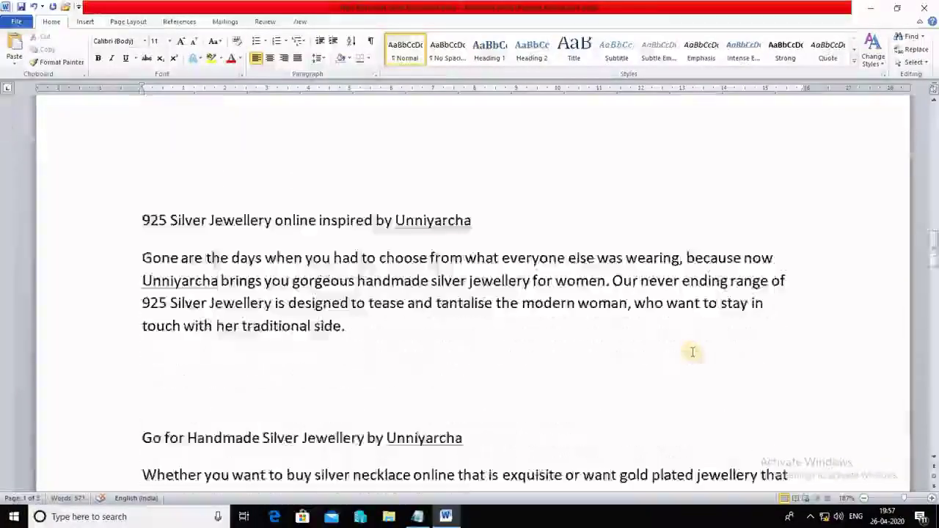
{"action": "scroll", "coordinate": [692, 352], "scroll_direction": "up", "scroll_amount": 10}
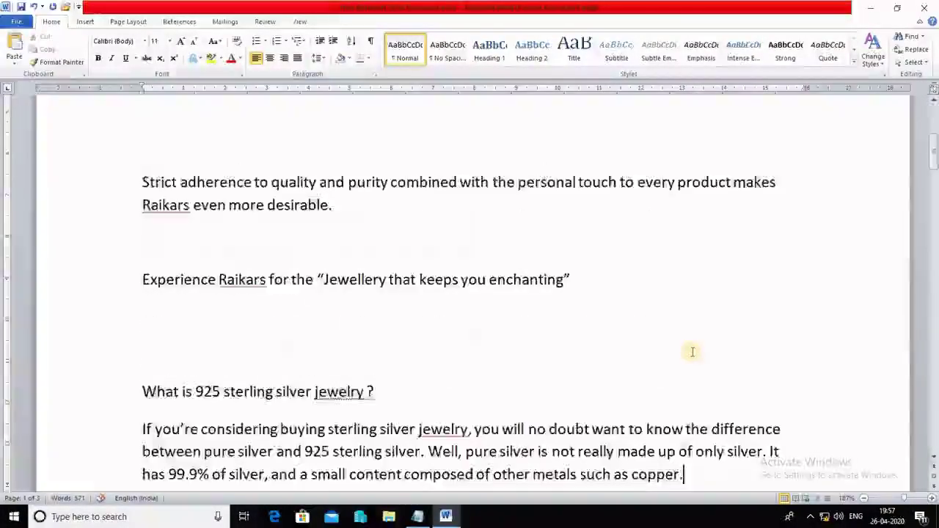
{"action": "scroll", "coordinate": [692, 352], "scroll_direction": "up", "scroll_amount": 8}
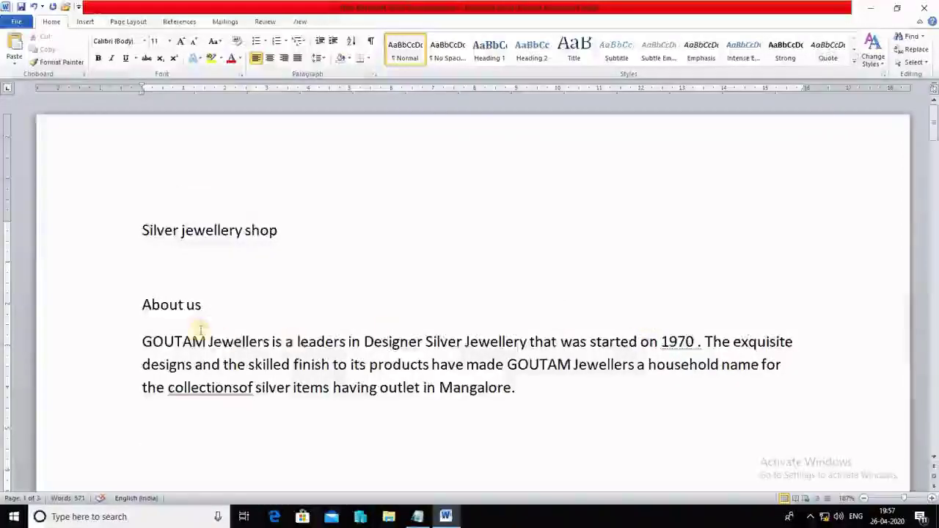
- Centre the title line "Silver jewellery shop" at the start of the document
{"action": "left_click_drag", "start_coordinate": [273, 230], "coordinate": [149, 230]}
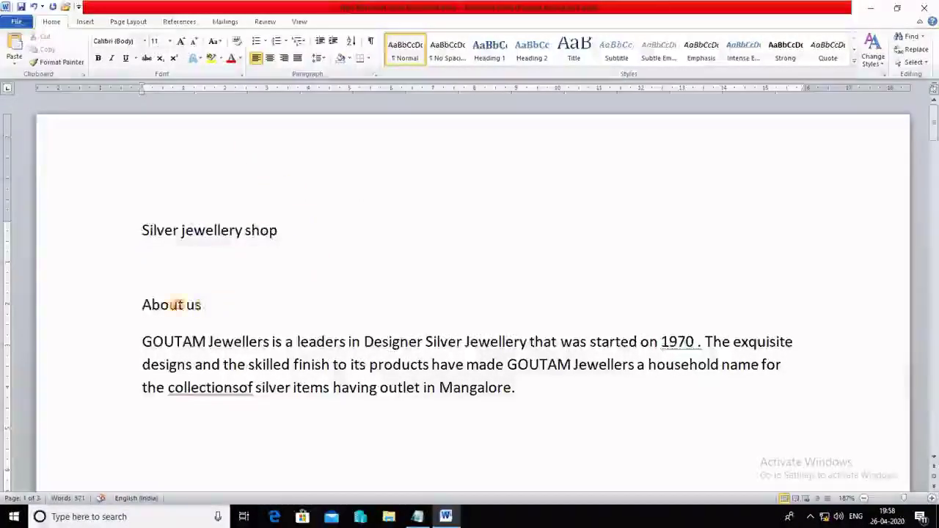
{"action": "key", "text": "Up"}
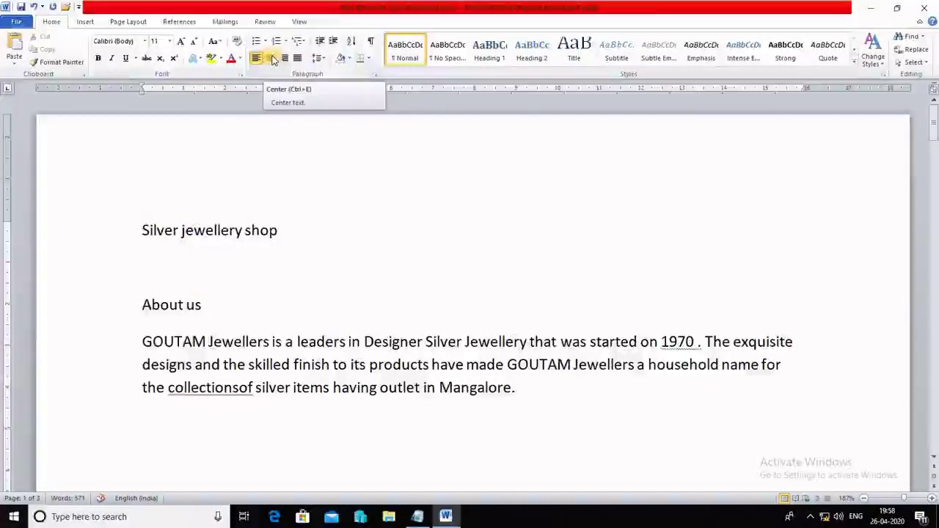
{"action": "left_click_drag", "start_coordinate": [282, 229], "coordinate": [142, 229]}
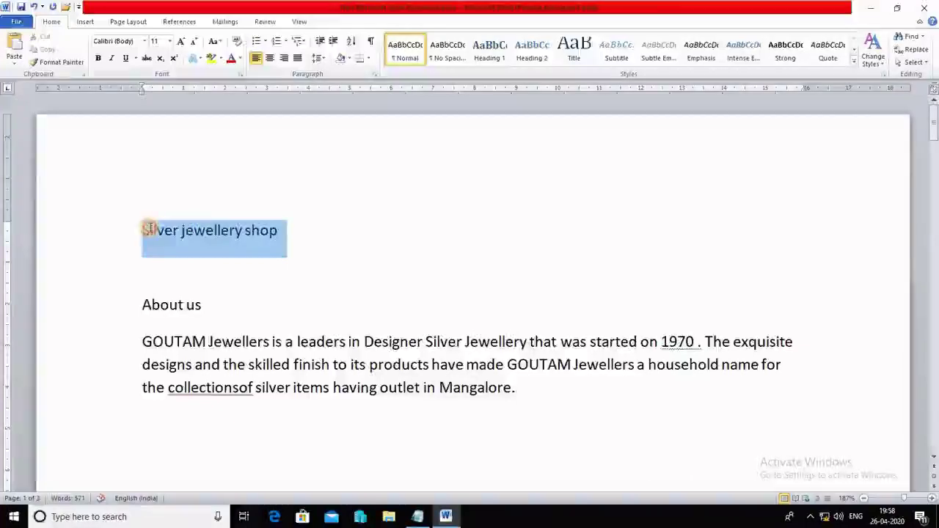
{"action": "left_click", "coordinate": [269, 59]}
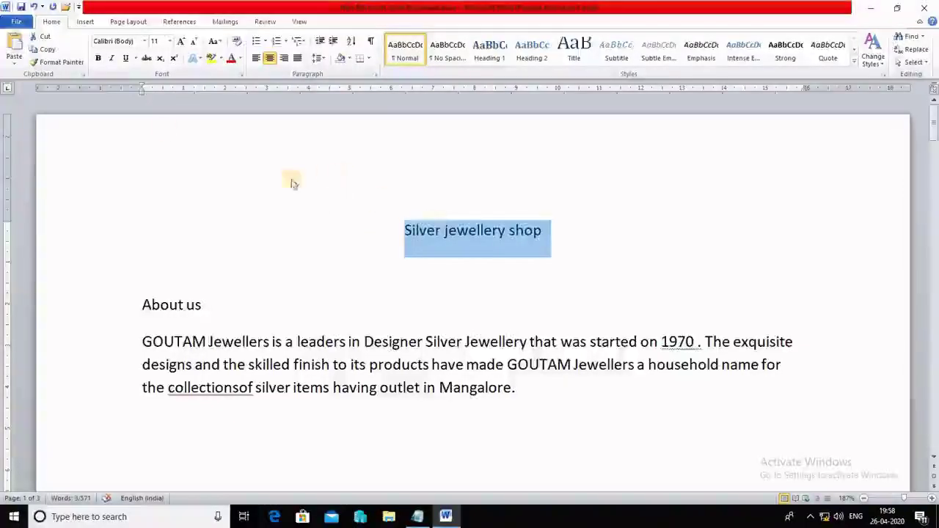
- Set the title "Silver jewellery shop" to font size 16 and underline it
{"action": "left_click", "coordinate": [173, 44]}
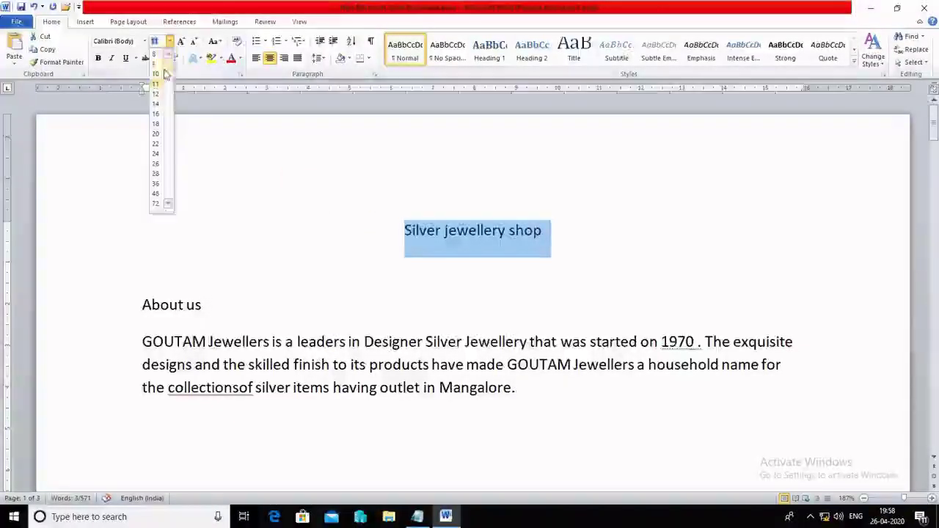
{"action": "left_click", "coordinate": [160, 114]}
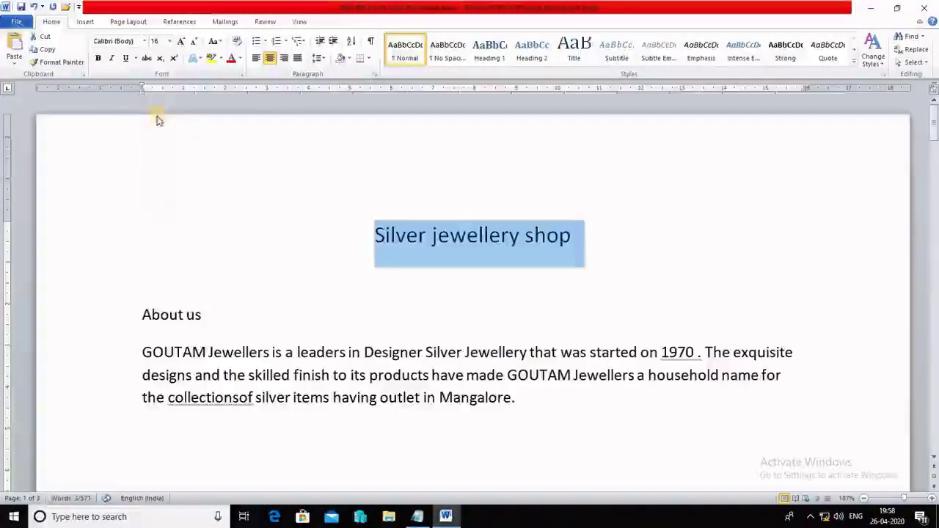
{"action": "left_click", "coordinate": [126, 58]}
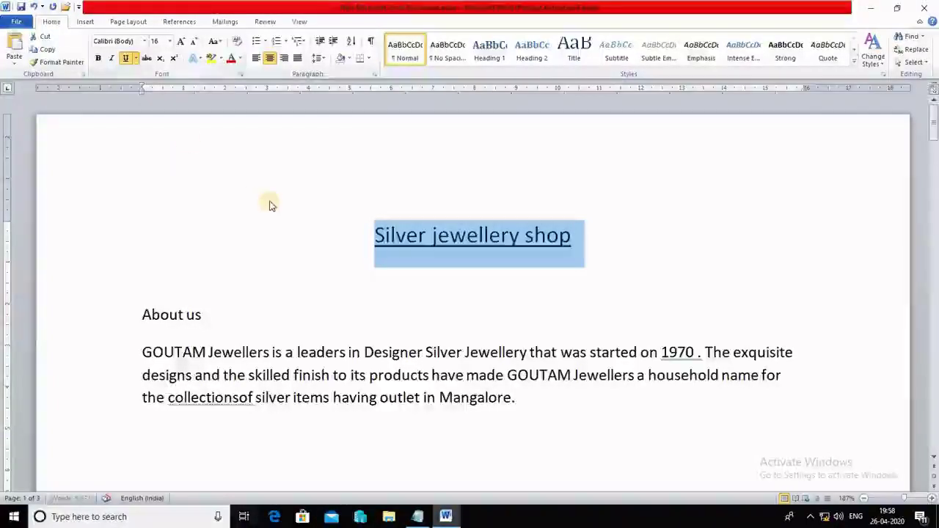
{"action": "left_click", "coordinate": [301, 220]}
- Change the font colour of the title "Silver jewellery shop" to red
{"action": "left_click_drag", "start_coordinate": [580, 236], "coordinate": [361, 228]}
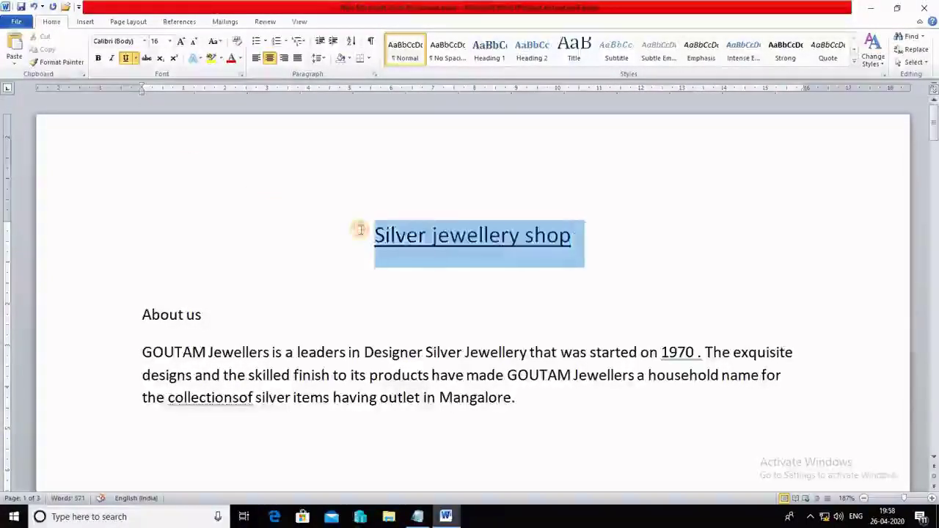
{"action": "left_click", "coordinate": [231, 61]}
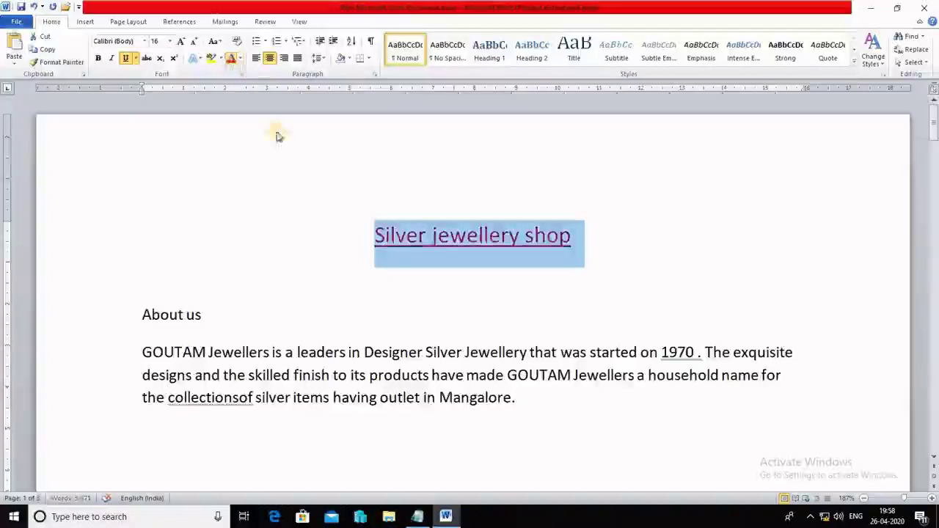
{"action": "left_click", "coordinate": [336, 208]}
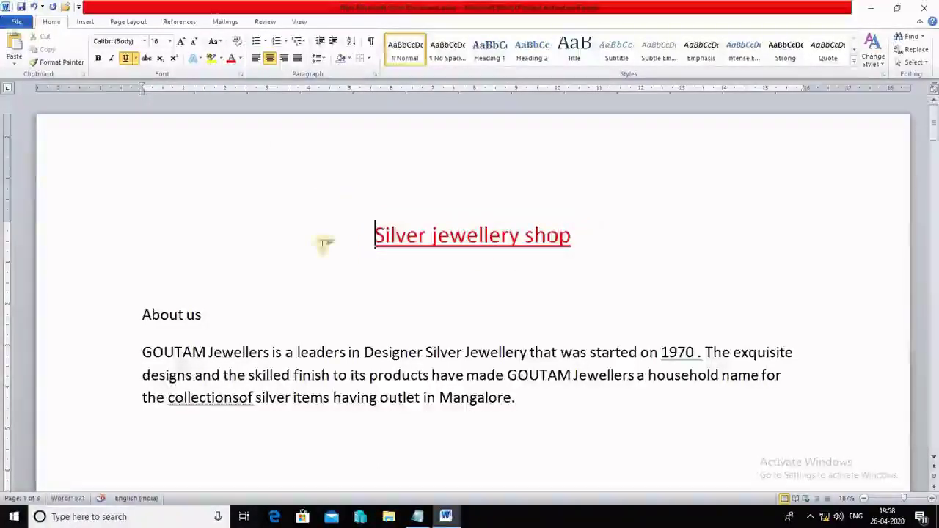
- Format the "About us" heading as light blue, underlined, bold text
{"action": "left_click_drag", "start_coordinate": [200, 315], "coordinate": [149, 315]}
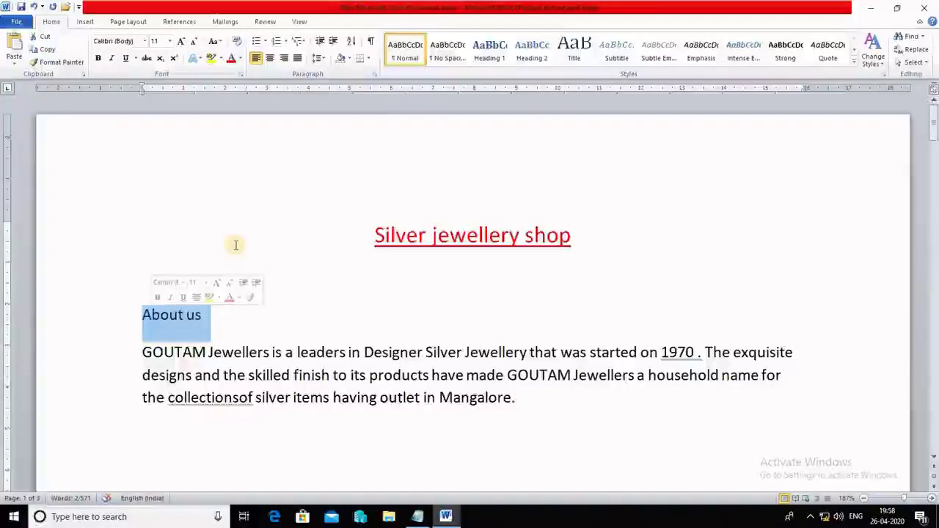
{"action": "left_click", "coordinate": [240, 60]}
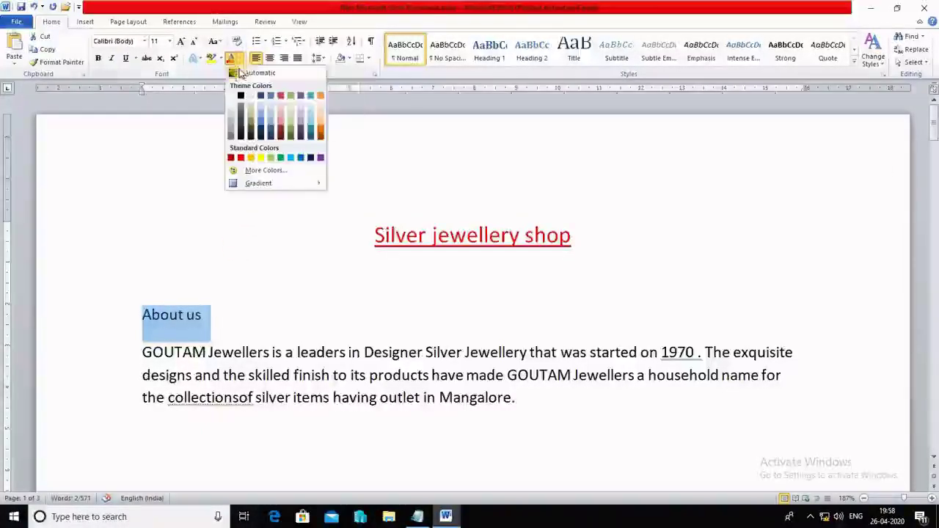
{"action": "left_click", "coordinate": [290, 158]}
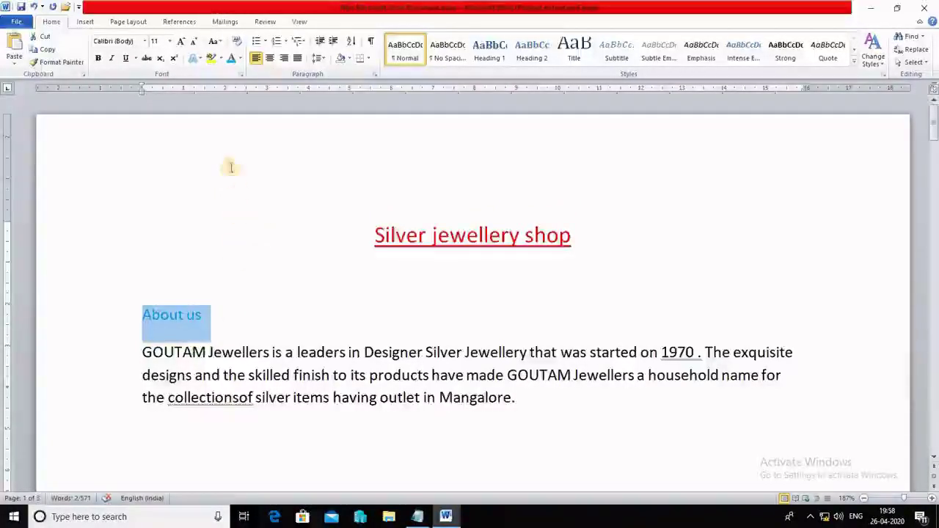
{"action": "left_click", "coordinate": [126, 59]}
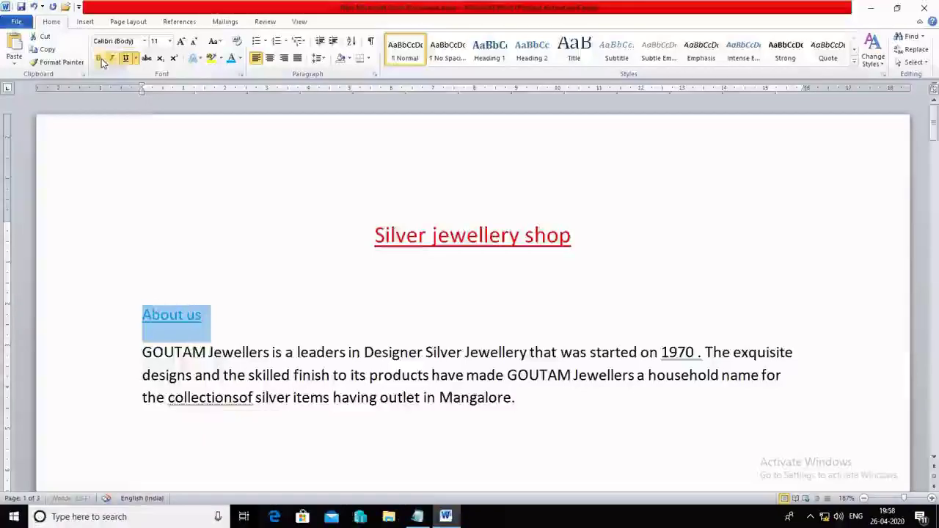
{"action": "left_click", "coordinate": [97, 58]}
- Make the title "Silver jewellery shop" bold
{"action": "left_click_drag", "start_coordinate": [367, 234], "coordinate": [580, 227]}
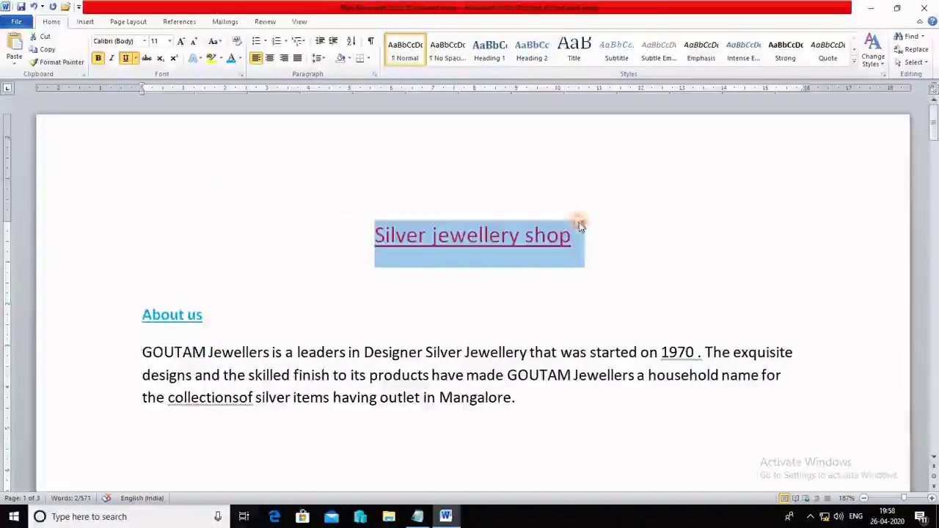
{"action": "left_click", "coordinate": [97, 58]}
{"action": "left_click", "coordinate": [235, 238]}
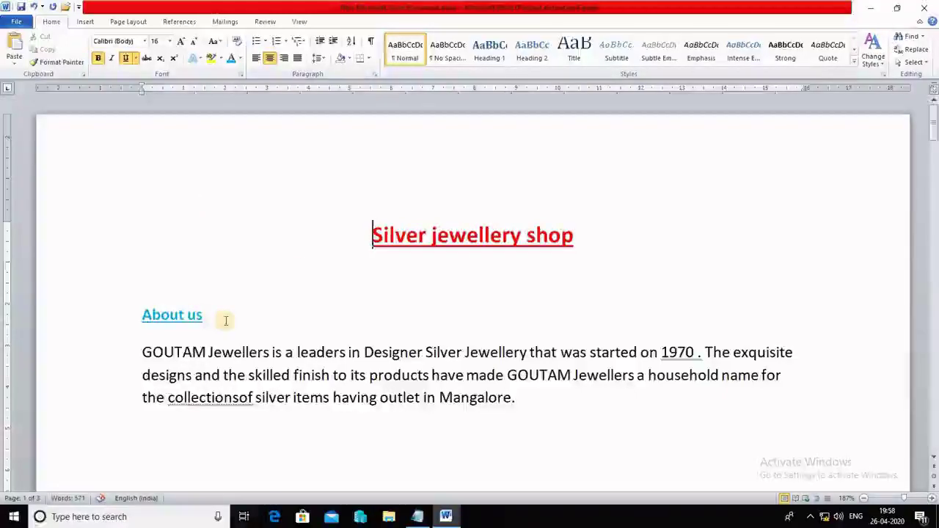
- Remove the blank lines between the three paragraphs of the "About us" section
{"action": "scroll", "coordinate": [226, 321], "scroll_direction": "down", "scroll_amount": 3}
{"action": "left_click", "coordinate": [177, 331]}
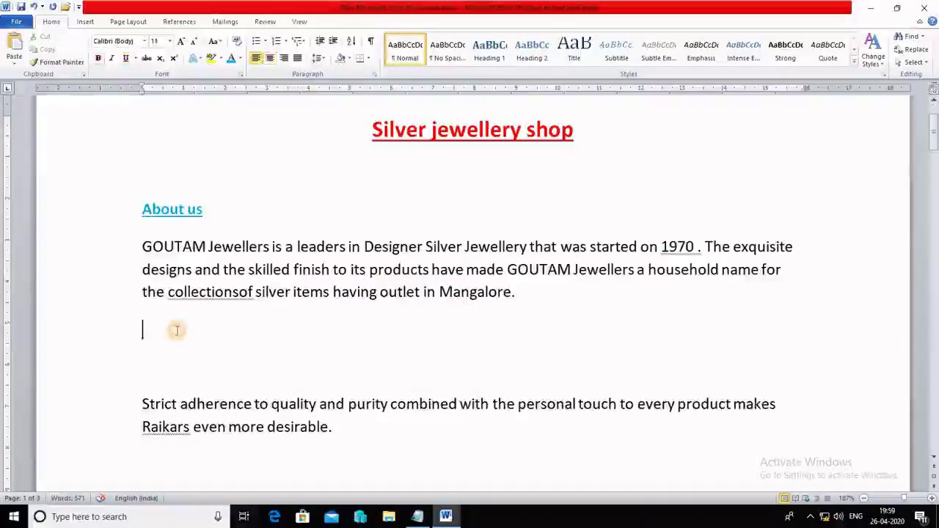
{"action": "key", "text": "Delete"}
{"action": "key", "text": "Delete"}
{"action": "left_click", "coordinate": [162, 353]}
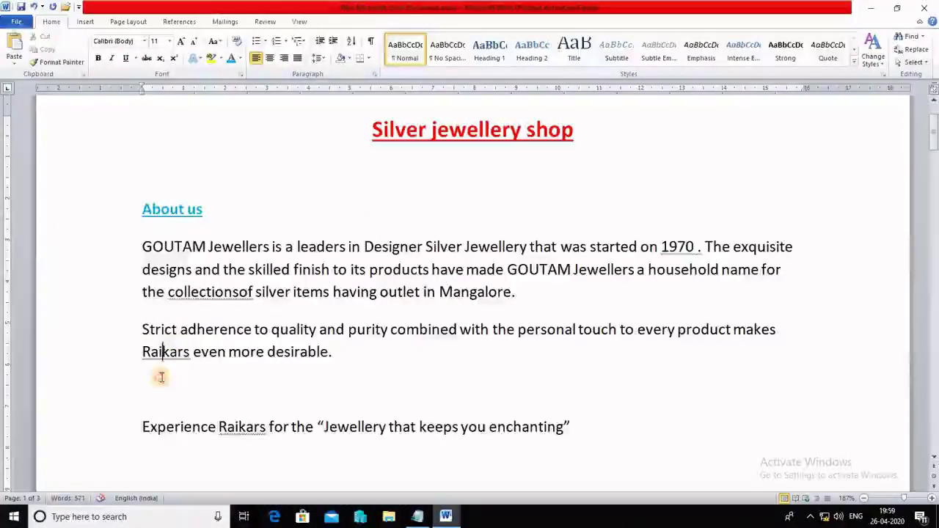
{"action": "left_click", "coordinate": [150, 387]}
{"action": "key", "text": "Delete"}
- Change the font colour of the heading "What is 925 sterling silver jewelry ?" to light blue
{"action": "scroll", "coordinate": [238, 399], "scroll_direction": "down", "scroll_amount": 6}
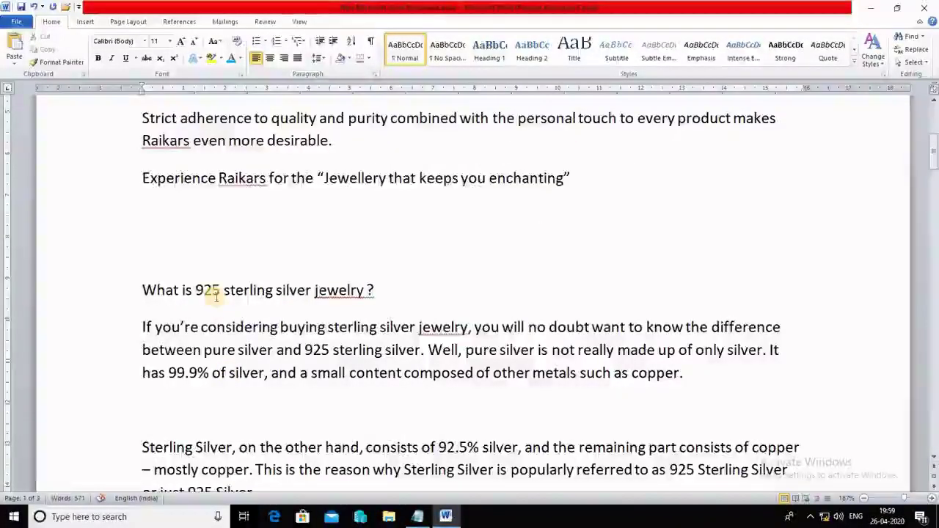
{"action": "left_click_drag", "start_coordinate": [382, 291], "coordinate": [142, 290]}
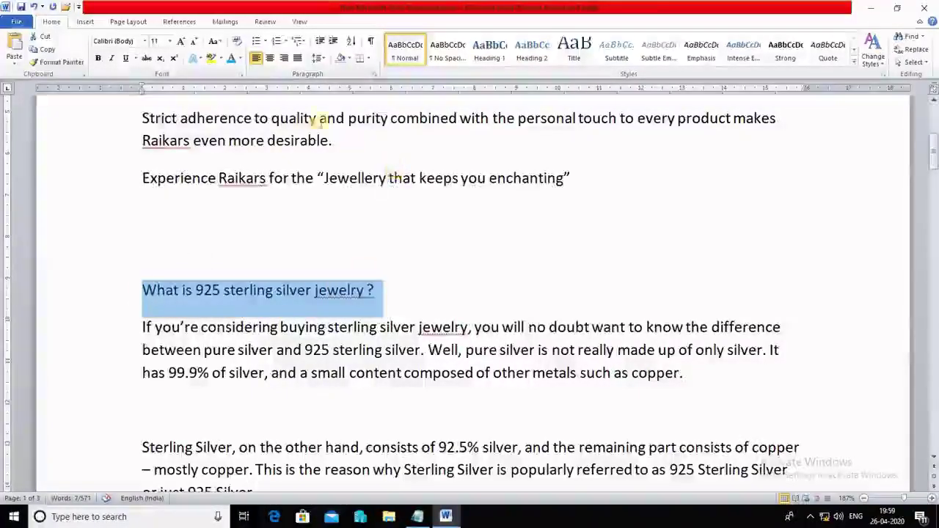
{"action": "left_click", "coordinate": [232, 58]}
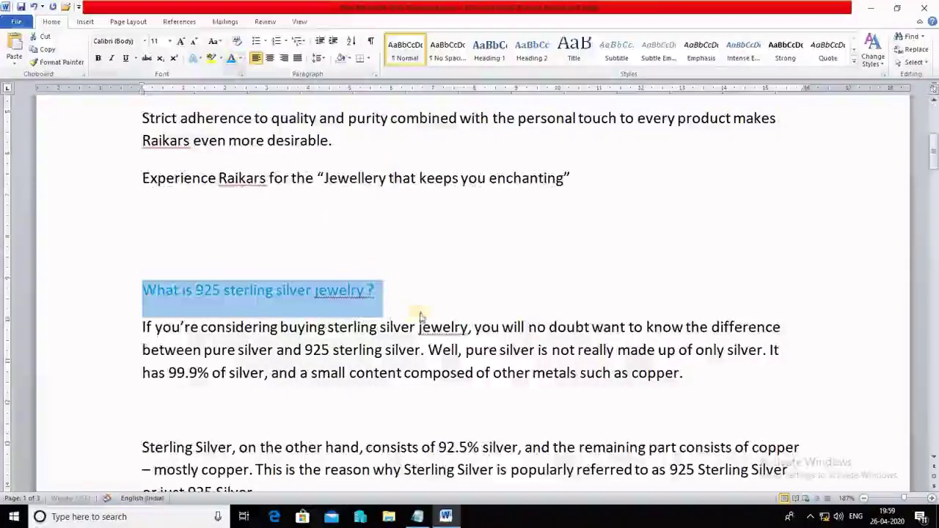
{"action": "left_click", "coordinate": [444, 296]}
- Remove the blank lines between the three paragraphs under the heading "What is 925 sterling silver jewelry ?"
{"action": "scroll", "coordinate": [444, 296], "scroll_direction": "down", "scroll_amount": 5}
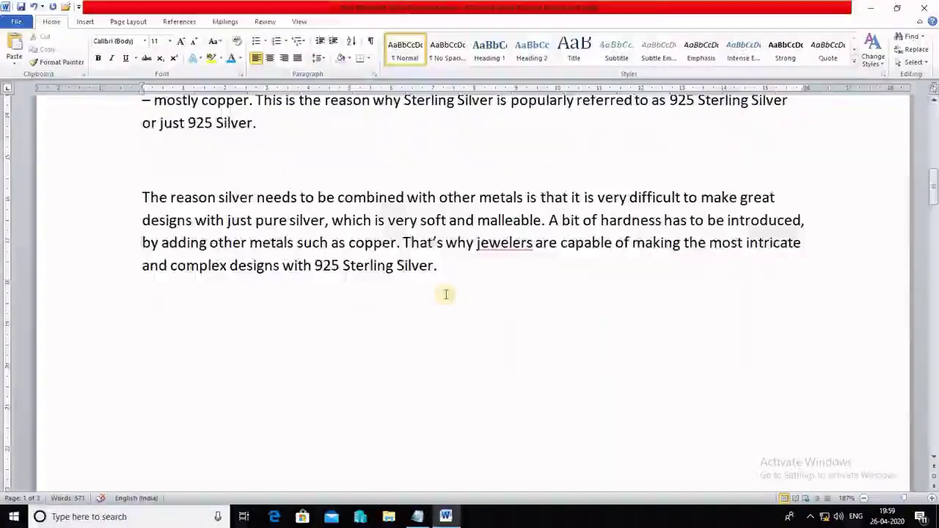
{"action": "scroll", "coordinate": [446, 294], "scroll_direction": "up", "scroll_amount": 2}
{"action": "scroll", "coordinate": [286, 344], "scroll_direction": "up", "scroll_amount": 3}
{"action": "scroll", "coordinate": [196, 318], "scroll_direction": "down", "scroll_amount": 2}
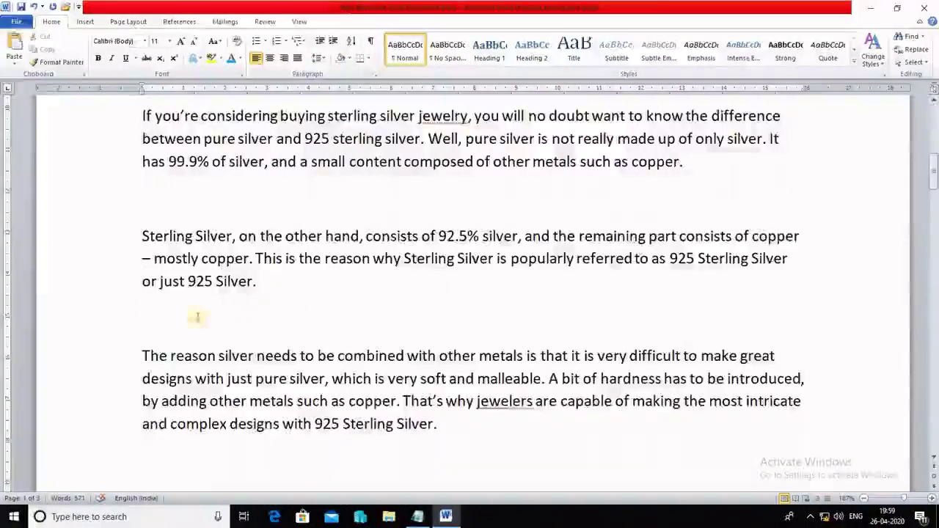
{"action": "left_click", "coordinate": [167, 321]}
{"action": "key", "text": "Delete"}
{"action": "scroll", "coordinate": [210, 279], "scroll_direction": "up", "scroll_amount": 3}
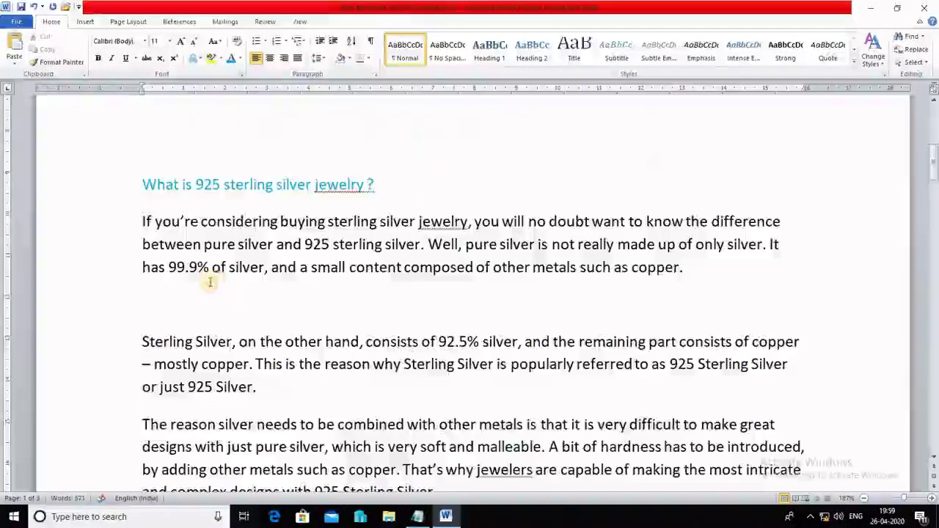
{"action": "left_click", "coordinate": [153, 297]}
{"action": "key", "text": "Delete"}
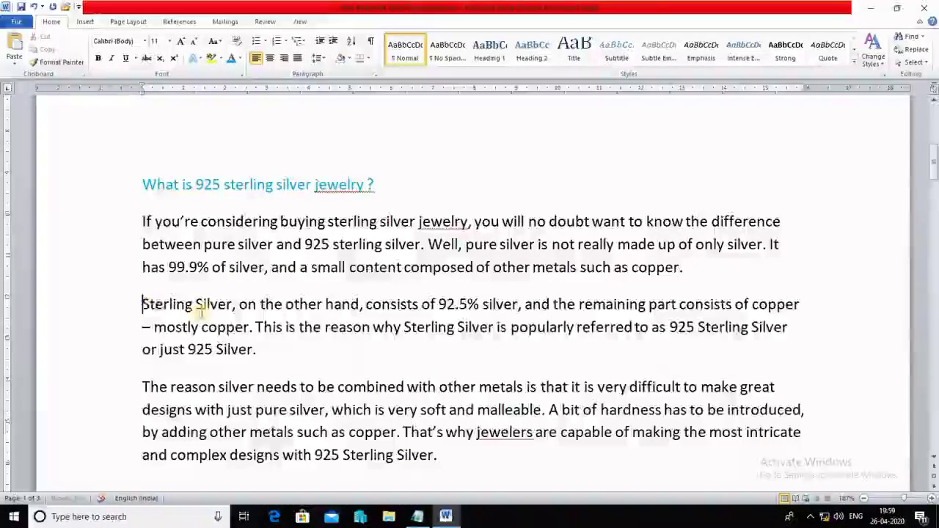
- Justify the first paragraph under "About us", beginning "GOUTAM Jewellers is a leaders"
{"action": "scroll", "coordinate": [492, 262], "scroll_direction": "up", "scroll_amount": 6}
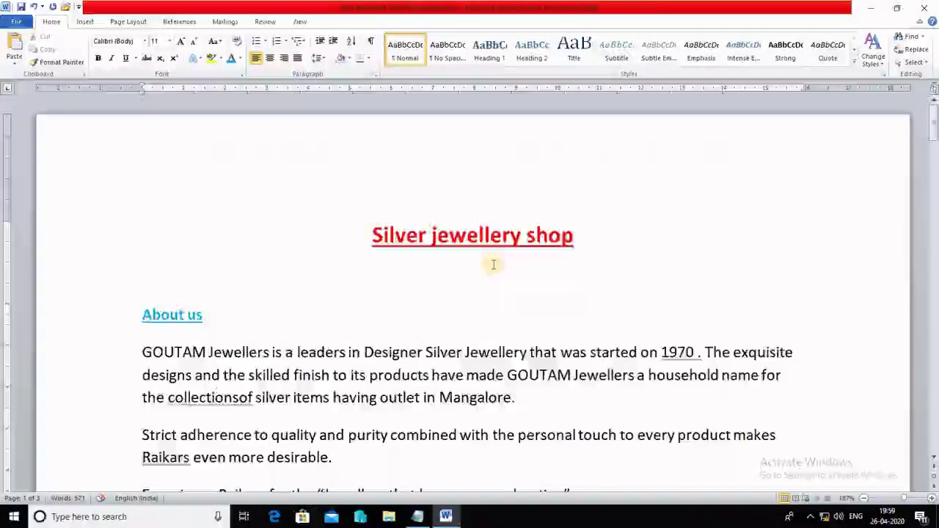
{"action": "scroll", "coordinate": [367, 264], "scroll_direction": "down", "scroll_amount": 2}
{"action": "left_click", "coordinate": [143, 247]}
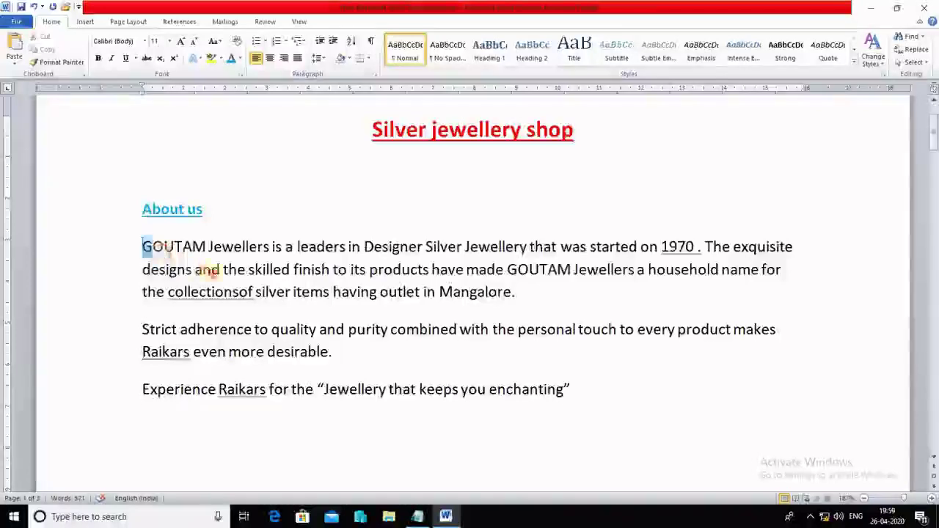
{"action": "left_click", "coordinate": [245, 270], "text": "shift"}
{"action": "left_click", "coordinate": [520, 272], "text": "shift"}
{"action": "left_click", "coordinate": [528, 289], "text": "shift"}
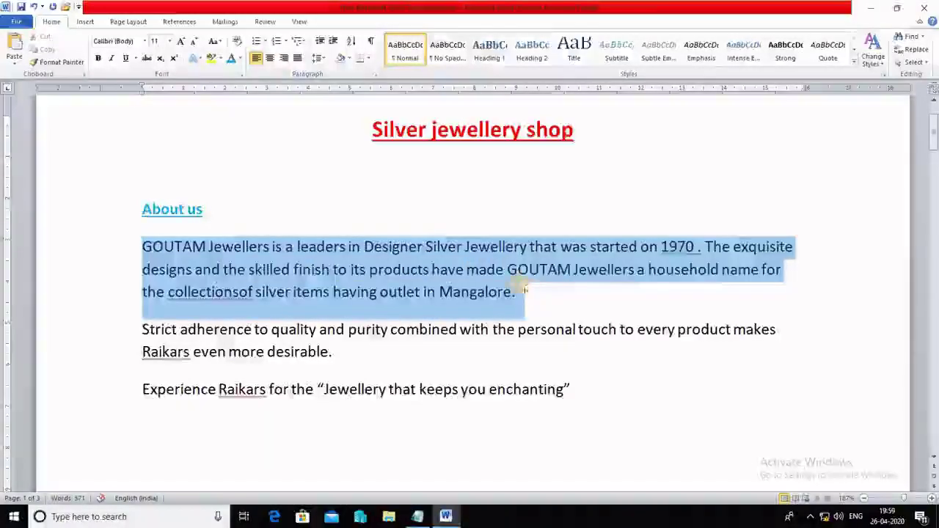
{"action": "left_click", "coordinate": [297, 63]}
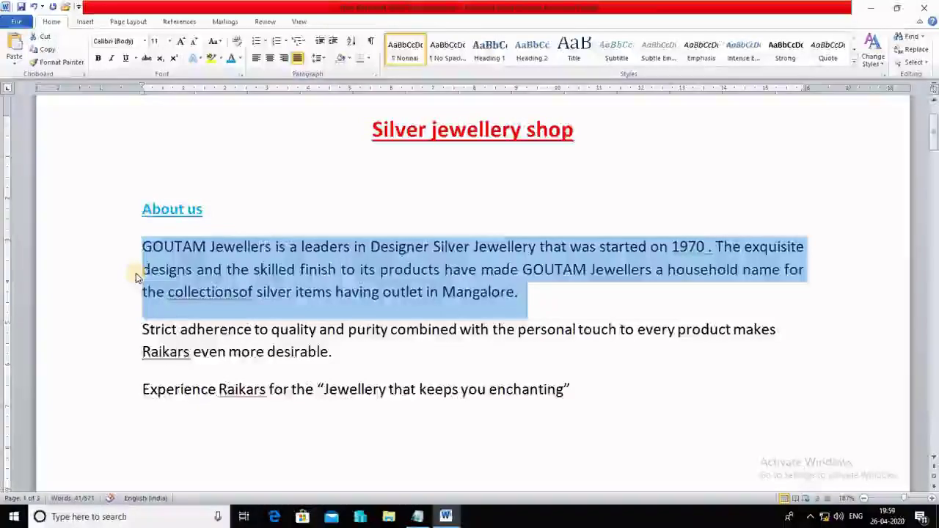
- Try right and left alignment on the first "About us" paragraph and return it to justified alignment
{"action": "left_click", "coordinate": [285, 59]}
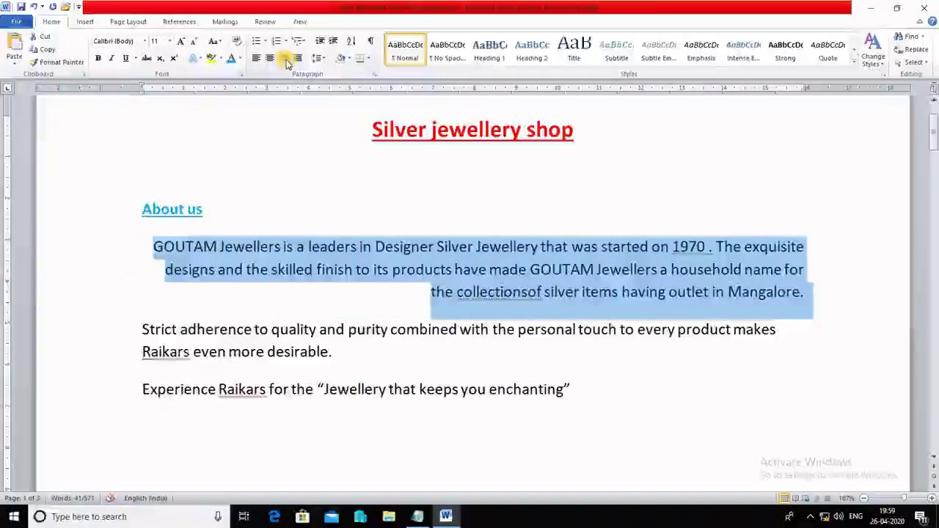
{"action": "left_click", "coordinate": [256, 60]}
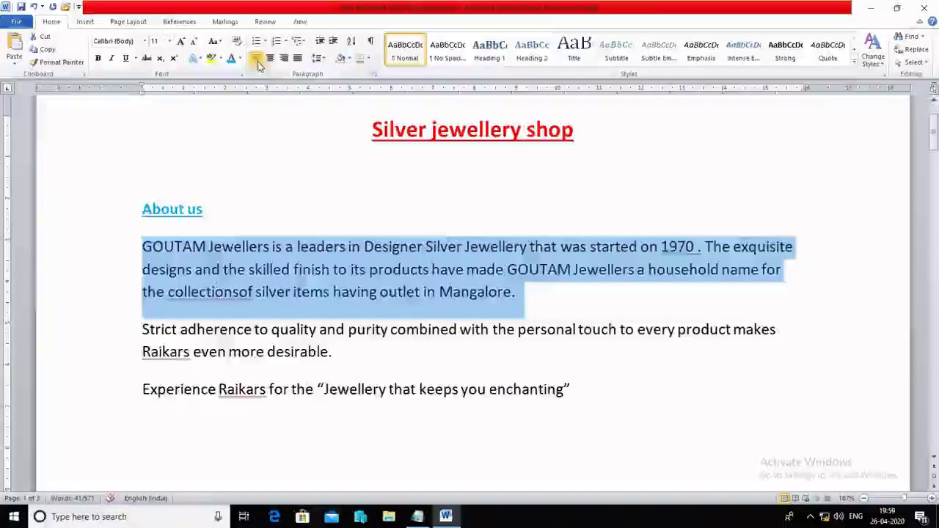
{"action": "left_click", "coordinate": [297, 60]}
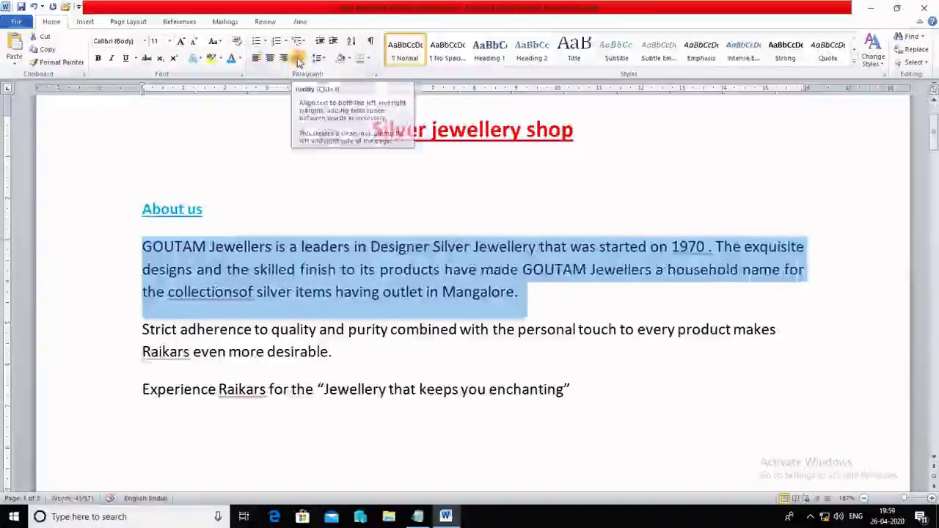
- Select all the text of the document and justify it
{"action": "scroll", "coordinate": [546, 301], "scroll_direction": "down", "scroll_amount": 5}
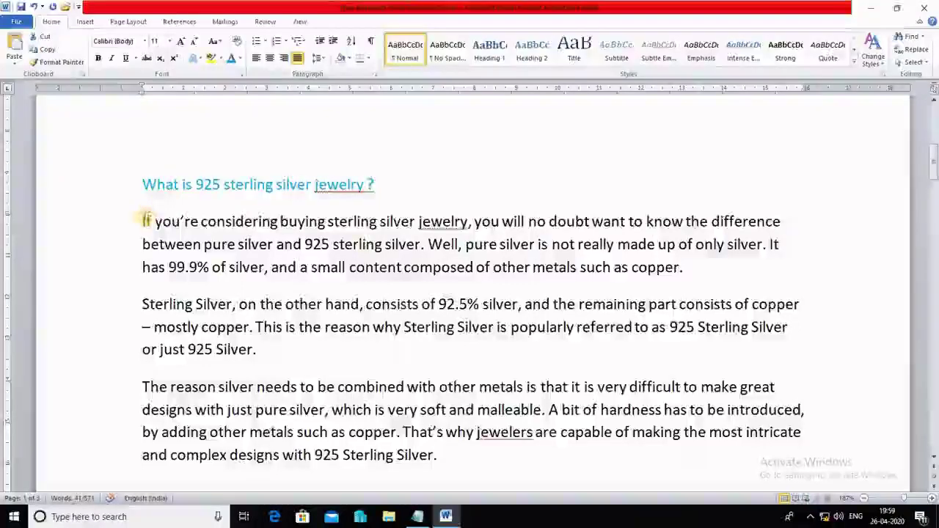
{"action": "left_click_drag", "start_coordinate": [145, 220], "coordinate": [604, 263]}
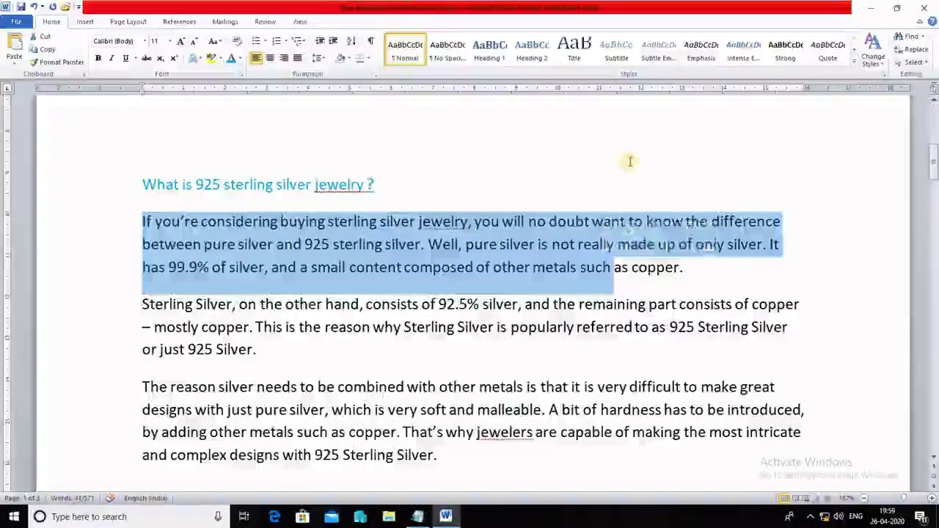
{"action": "scroll", "coordinate": [629, 160], "scroll_direction": "up", "scroll_amount": 4}
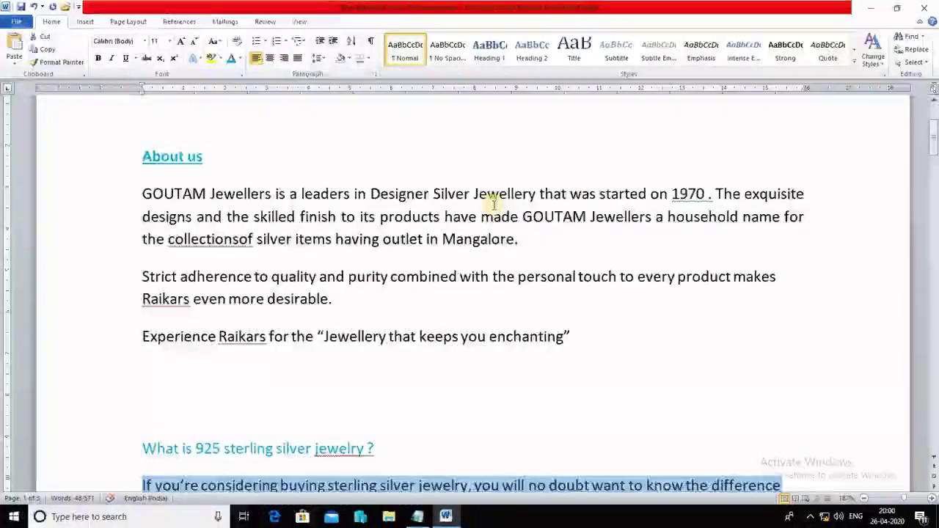
{"action": "key", "text": "ctrl+a"}
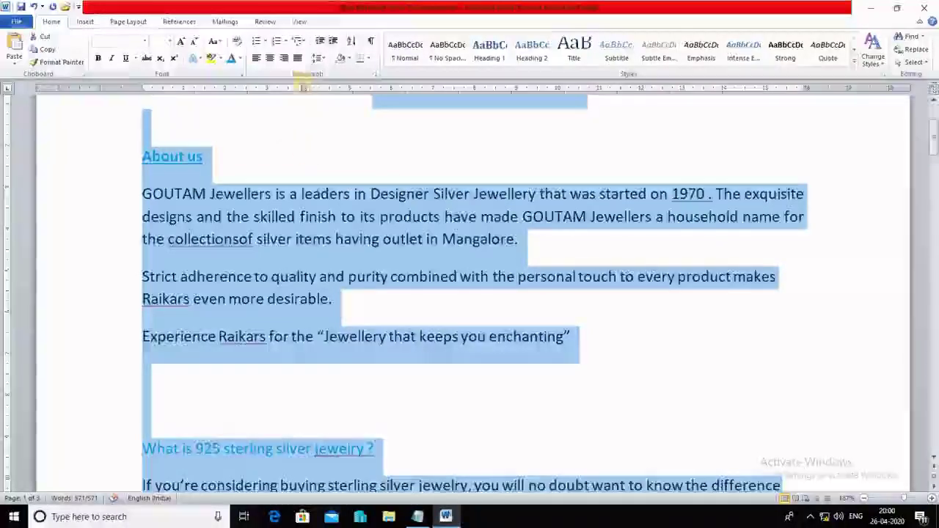
{"action": "left_click", "coordinate": [297, 58]}
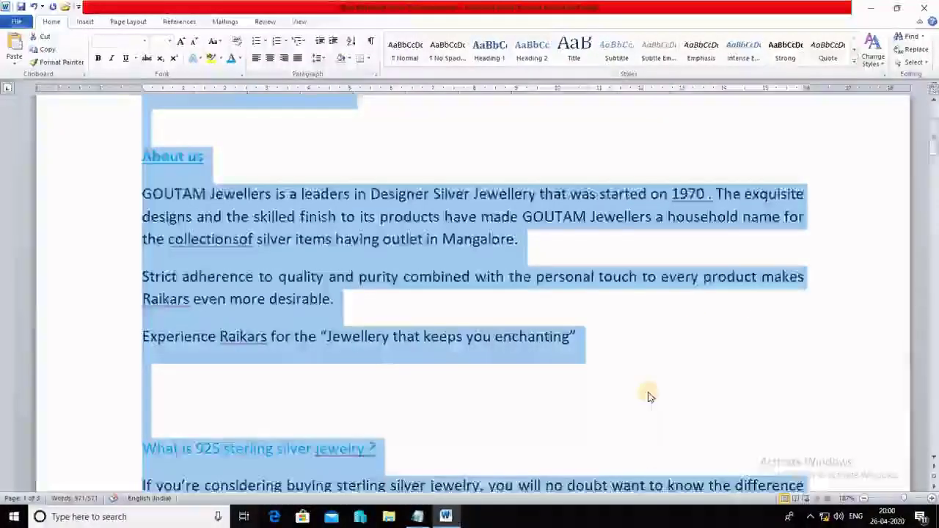
- Remove the blank lines above the line "925 Silver Jewellery online inspired by Unniyarcha"
{"action": "scroll", "coordinate": [650, 394], "scroll_direction": "down", "scroll_amount": 10}
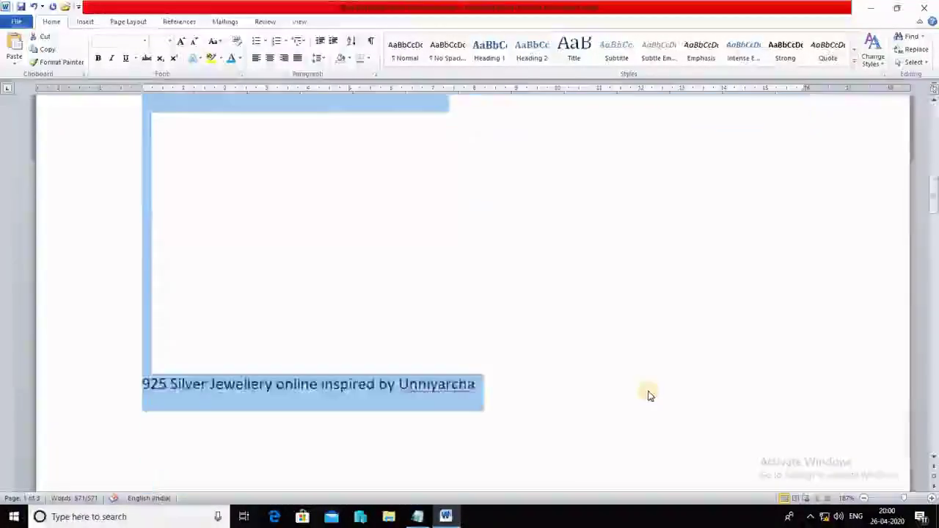
{"action": "left_click", "coordinate": [227, 191]}
{"action": "scroll", "coordinate": [287, 212], "scroll_direction": "up", "scroll_amount": 3}
{"action": "left_click", "coordinate": [142, 331]}
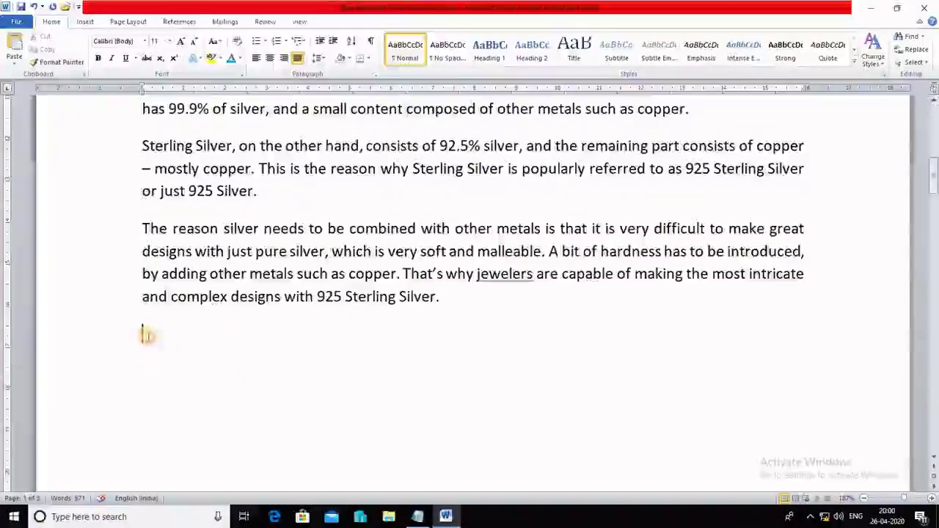
{"action": "key", "text": "Delete"}
{"action": "key", "text": "Delete"}
{"action": "key", "text": "Delete"}
{"action": "key", "text": "Delete"}
{"action": "key", "text": "Delete"}
{"action": "key", "text": "Delete"}
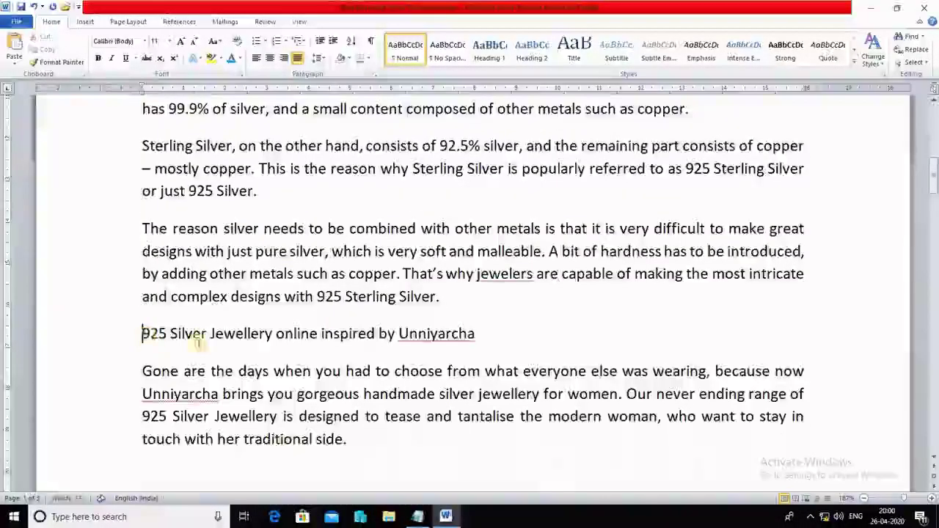
- Remove the blank lines above the line "Go for Handmade Silver Jewellery by Unniyarcha"
{"action": "scroll", "coordinate": [480, 314], "scroll_direction": "down", "scroll_amount": 5}
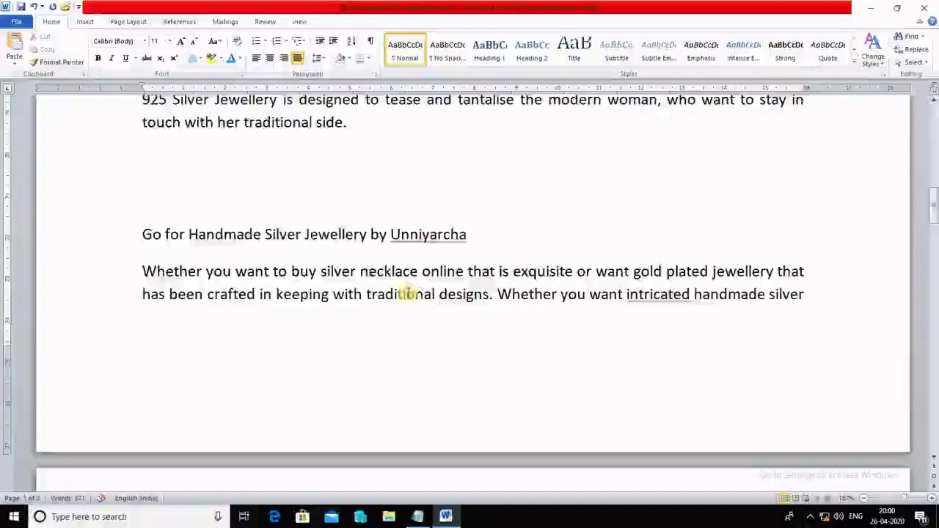
{"action": "left_click", "coordinate": [189, 168]}
{"action": "key", "text": "Delete"}
{"action": "key", "text": "Delete"}
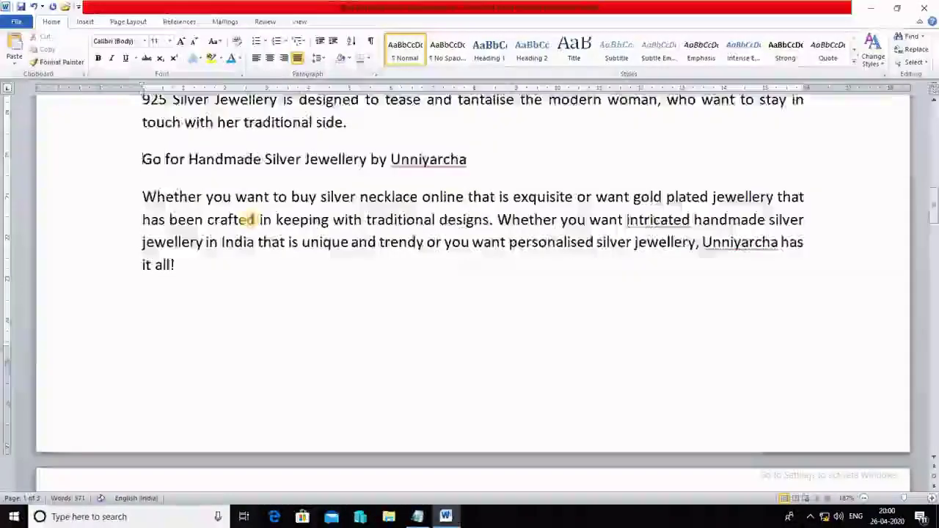
- Review the alignment and spacing of the paragraphs from the title to the Unniyarcha sections
{"action": "scroll", "coordinate": [247, 218], "scroll_direction": "up", "scroll_amount": 3}
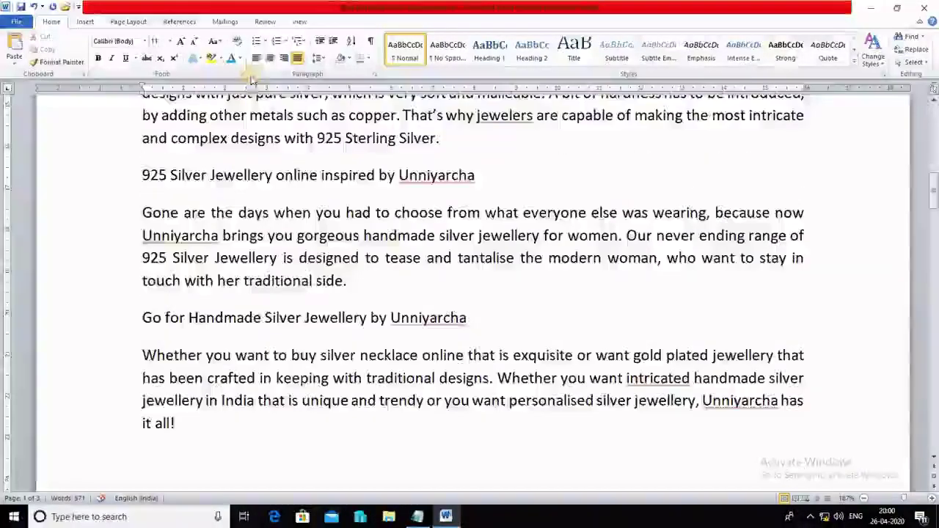
{"action": "left_click", "coordinate": [296, 59]}
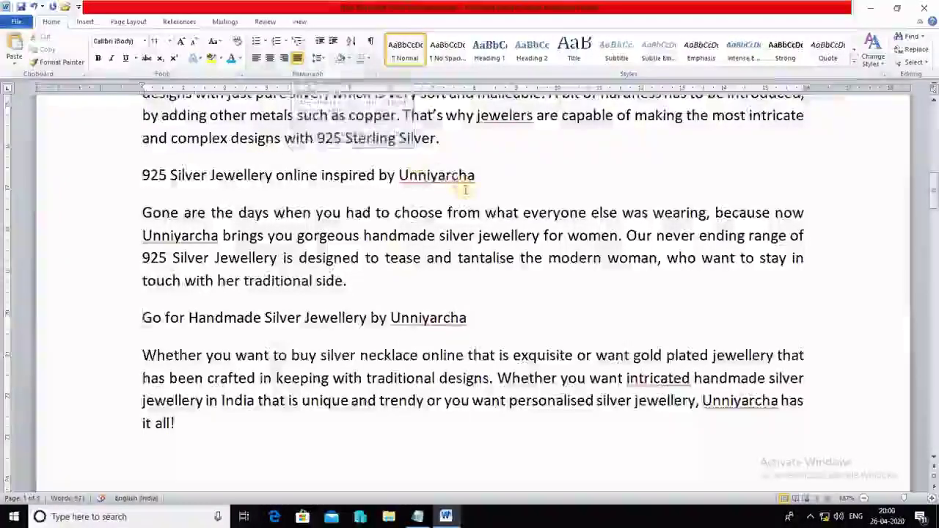
{"action": "scroll", "coordinate": [466, 187], "scroll_direction": "up", "scroll_amount": 6}
{"action": "scroll", "coordinate": [465, 189], "scroll_direction": "up", "scroll_amount": 5}
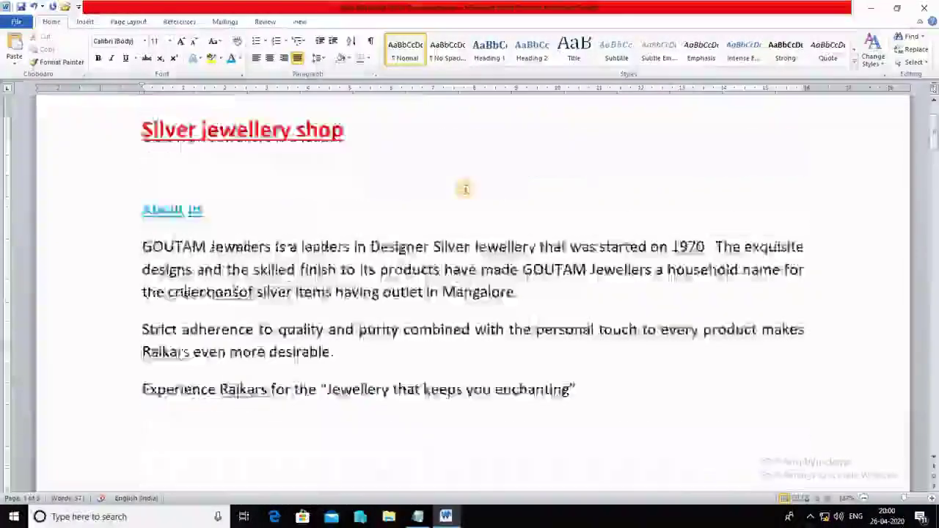
{"action": "scroll", "coordinate": [466, 189], "scroll_direction": "down", "scroll_amount": 3}
{"action": "scroll", "coordinate": [466, 187], "scroll_direction": "down", "scroll_amount": 5}
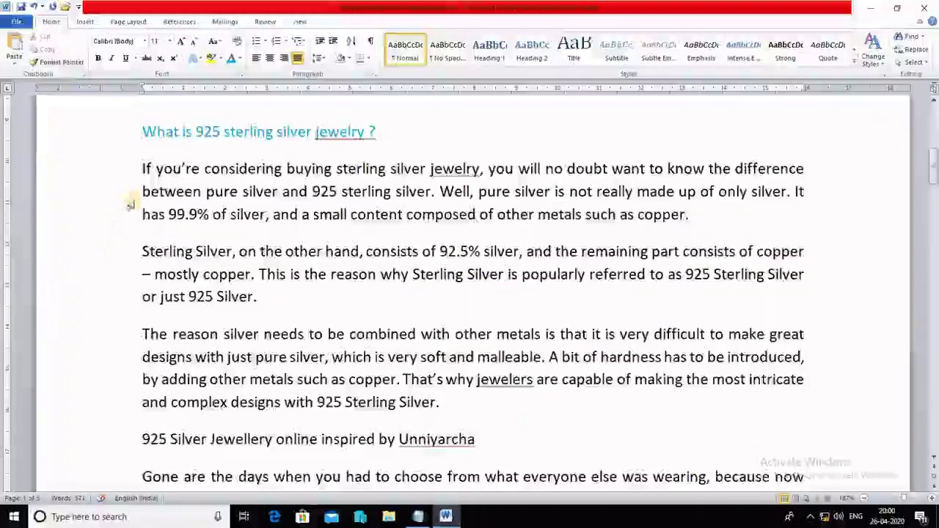
{"action": "scroll", "coordinate": [219, 289], "scroll_direction": "down", "scroll_amount": 1}
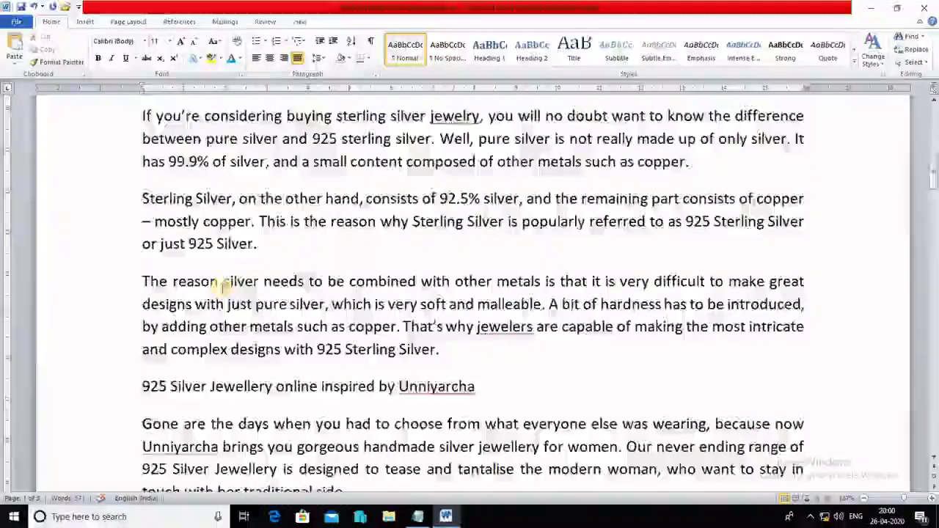
{"action": "scroll", "coordinate": [220, 287], "scroll_direction": "up", "scroll_amount": 1}
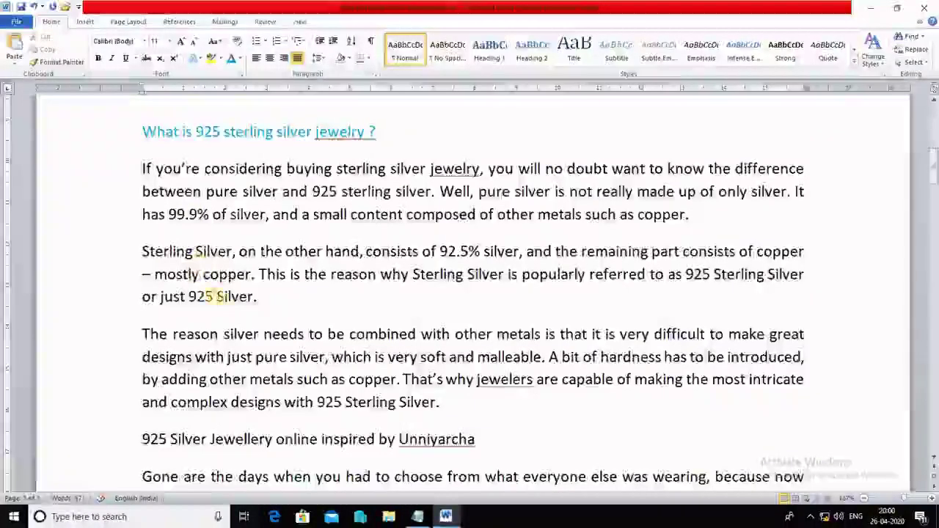
- Number the three paragraphs under the heading "What is 925 sterling silver jewelry ?" in the 1), 2), 3) format
{"action": "scroll", "coordinate": [209, 295], "scroll_direction": "down", "scroll_amount": 1}
{"action": "scroll", "coordinate": [218, 295], "scroll_direction": "up", "scroll_amount": 1}
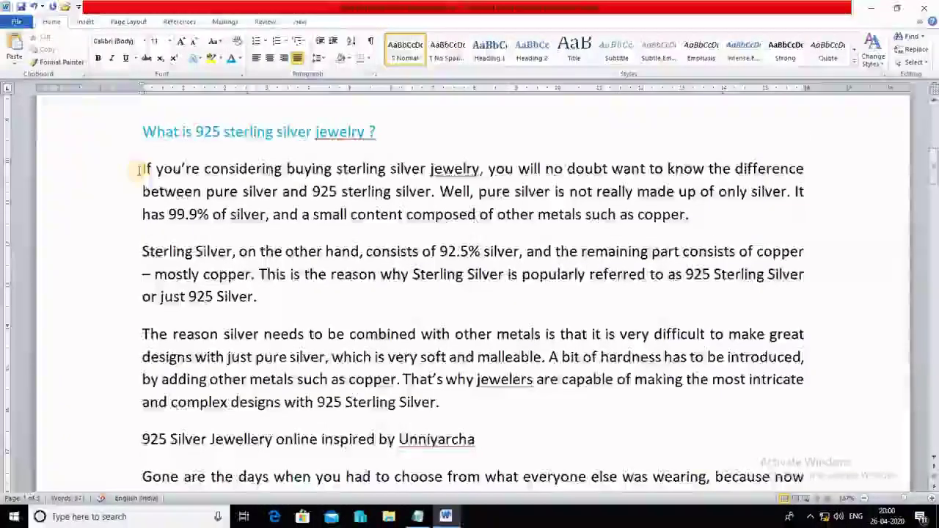
{"action": "left_click_drag", "start_coordinate": [142, 168], "coordinate": [449, 397]}
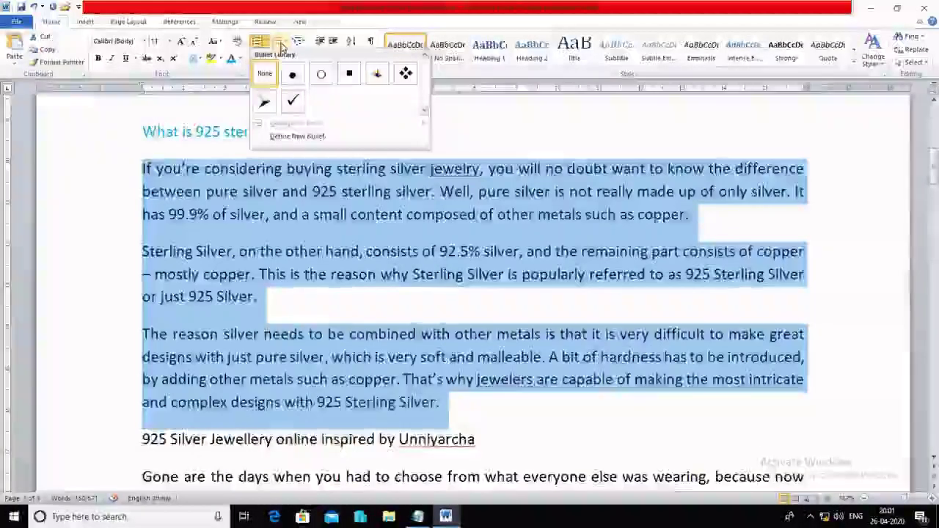
{"action": "left_click", "coordinate": [280, 42]}
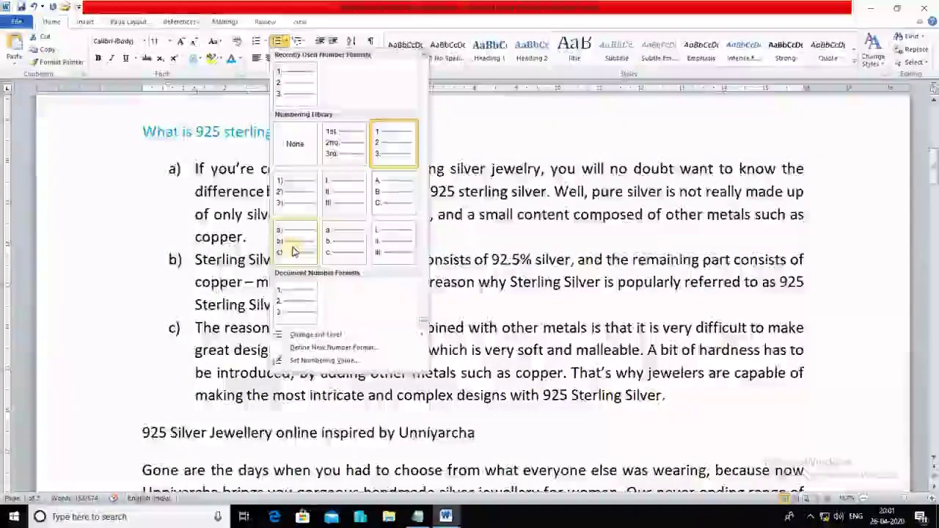
{"action": "left_click", "coordinate": [301, 210]}
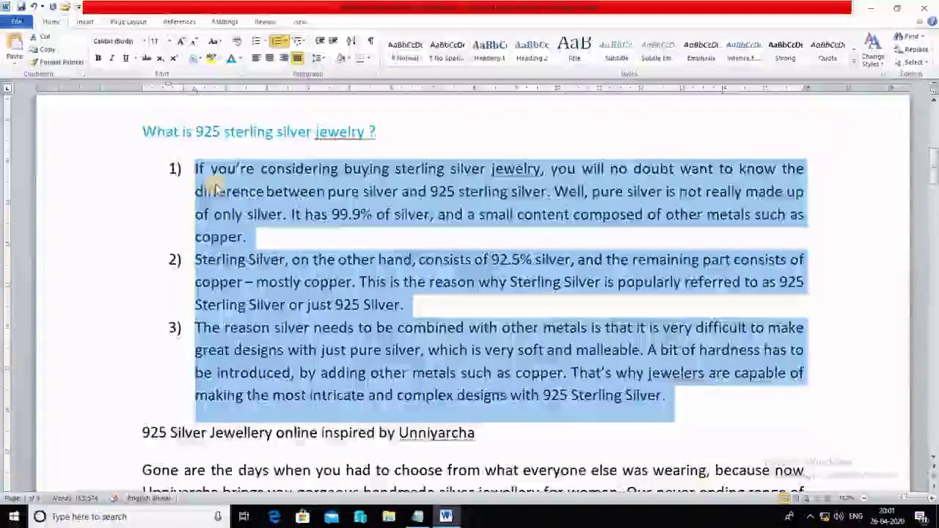
{"action": "left_click", "coordinate": [173, 190]}
{"action": "left_click", "coordinate": [174, 260]}
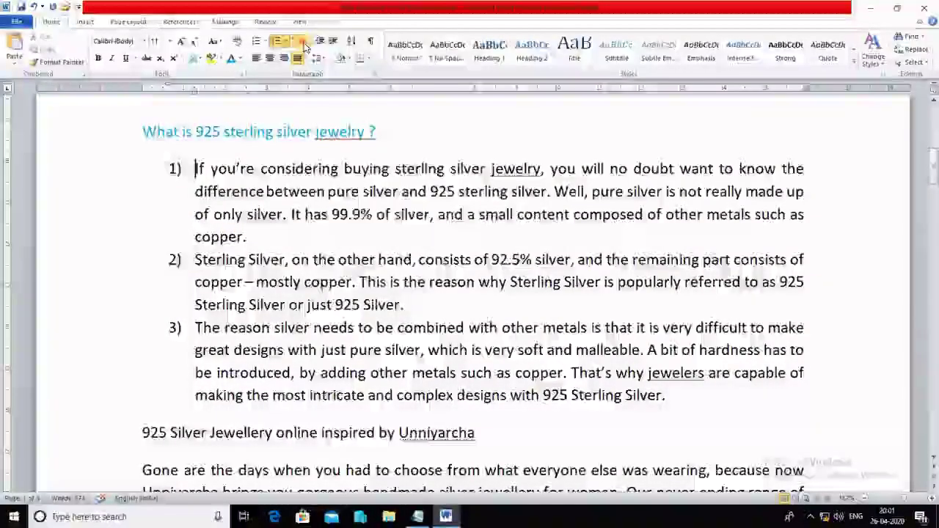
{"action": "left_click", "coordinate": [303, 42]}
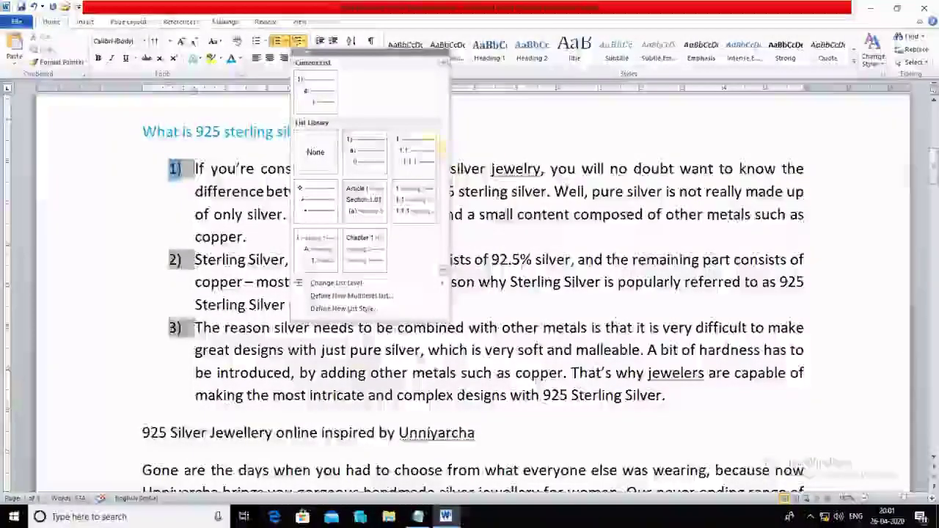
{"action": "left_click", "coordinate": [189, 196]}
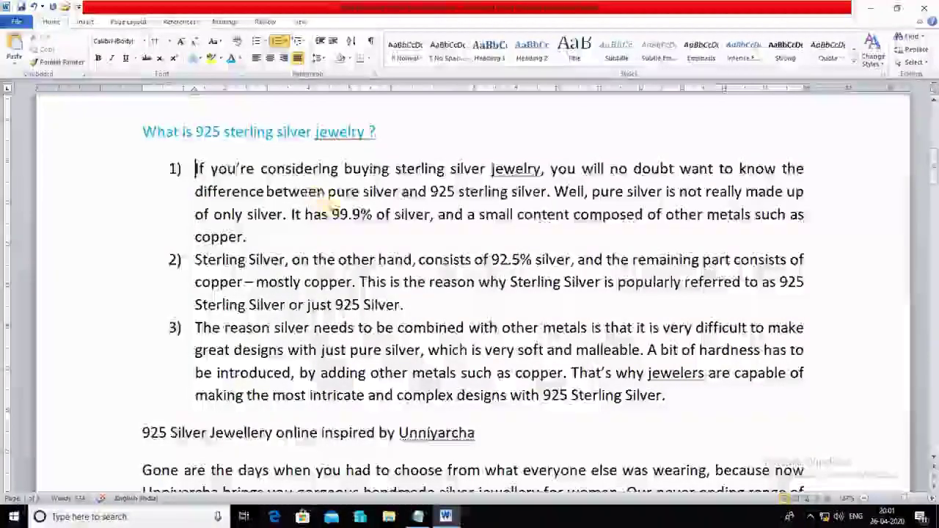
- Split the first numbered item into three separate items, breaking it before "Well, pure silver" and before "It has 99.9% of silver"
{"action": "left_click", "coordinate": [550, 192]}
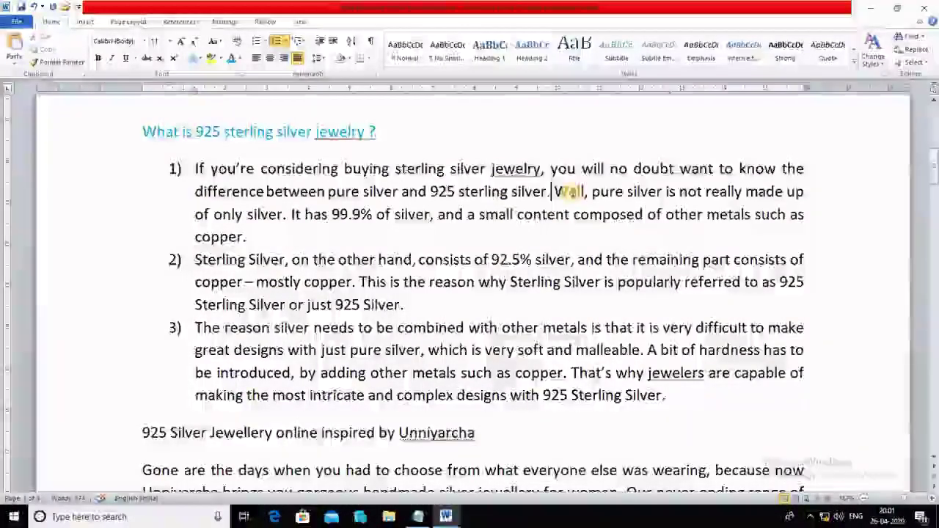
{"action": "key", "text": "Return"}
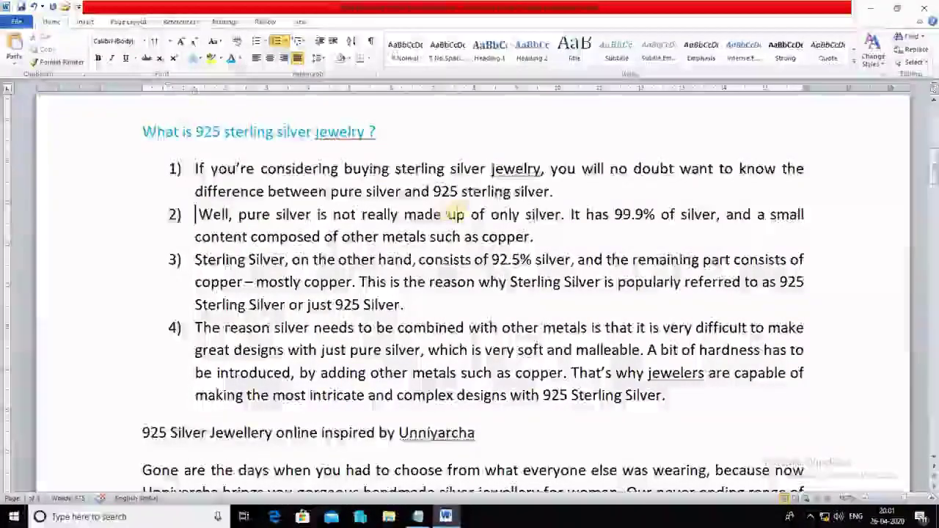
{"action": "left_click", "coordinate": [568, 214]}
{"action": "key", "text": "Return"}
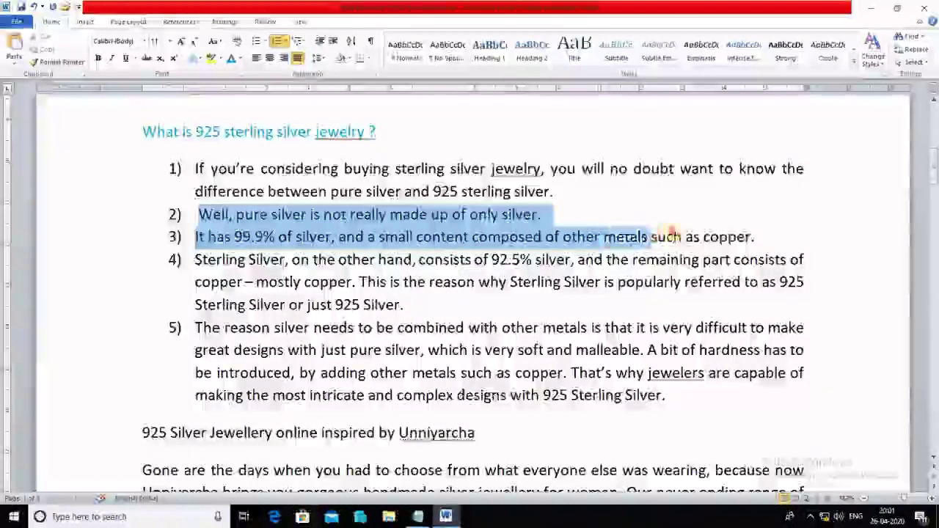
- Demote the items "Well, pure silver" and "It has 99.9% of silver" to sub-items a and b, with 1.15 line spacing
{"action": "left_click_drag", "start_coordinate": [671, 233], "coordinate": [745, 234]}
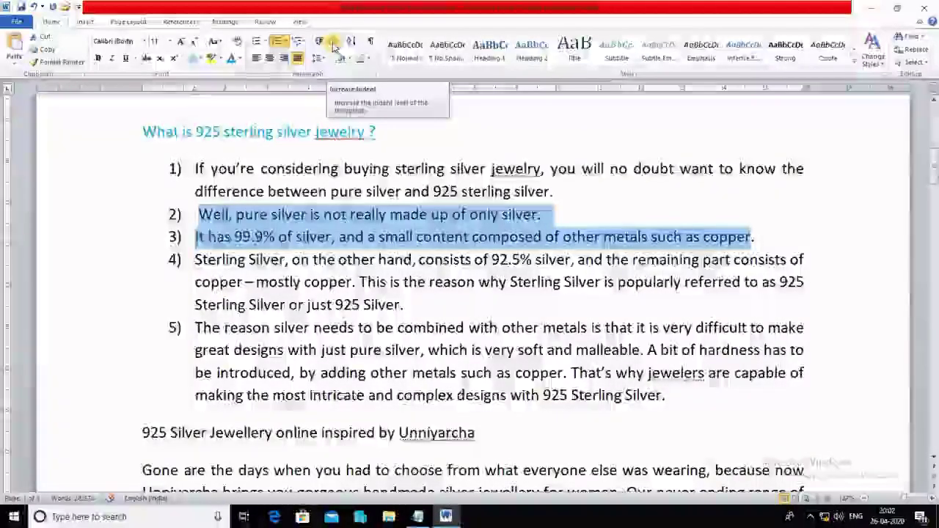
{"action": "left_click", "coordinate": [332, 44]}
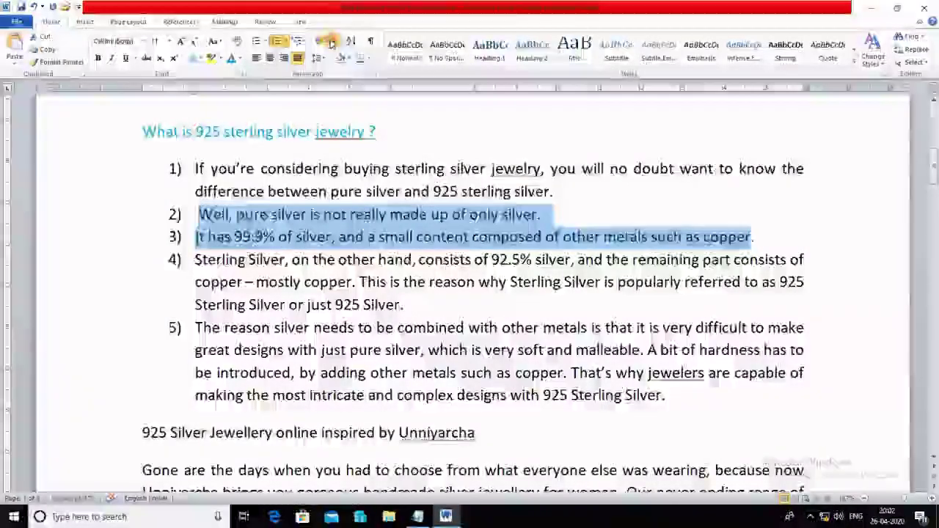
{"action": "left_click", "coordinate": [333, 42]}
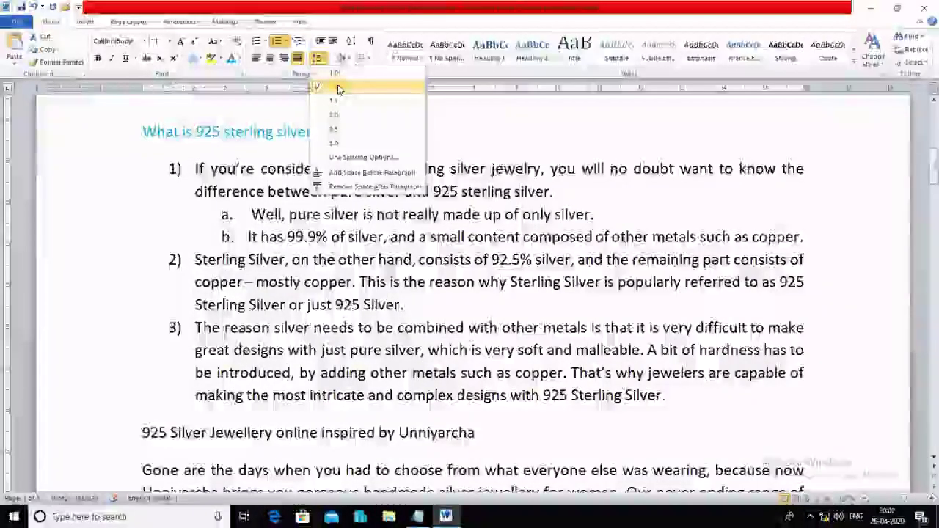
{"action": "left_click", "coordinate": [337, 88]}
{"action": "left_click", "coordinate": [418, 129]}
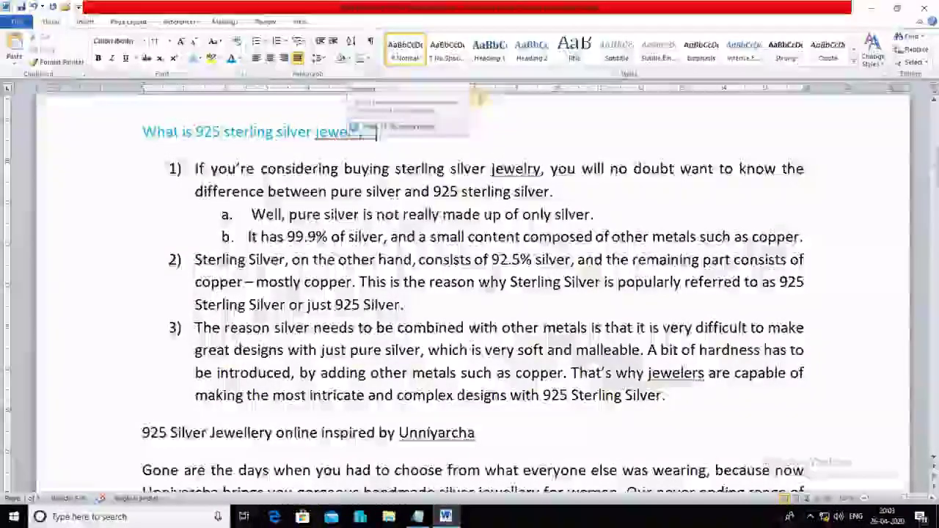
- Replace the heading "What is 925 sterling silver jewelry ?" above the numbered list with a horizontal line
{"action": "scroll", "coordinate": [477, 114], "scroll_direction": "up", "scroll_amount": 1}
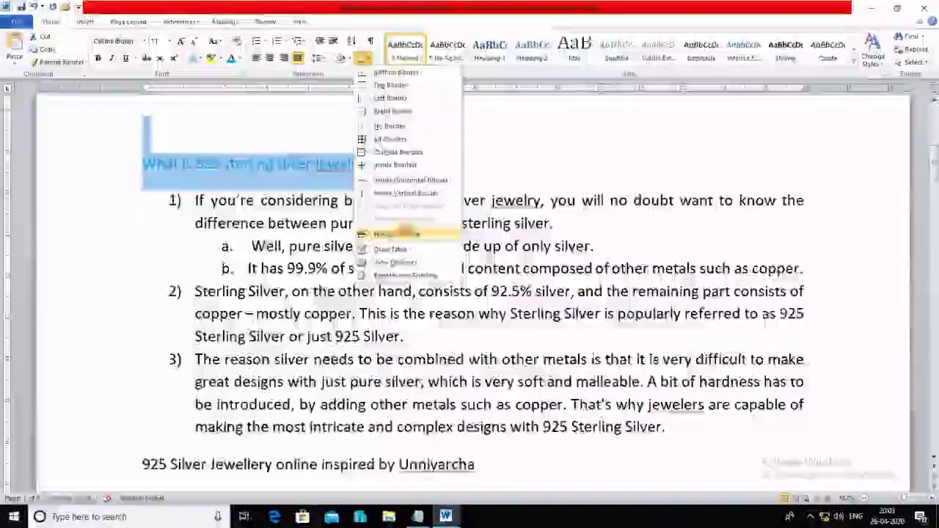
{"action": "left_click", "coordinate": [397, 234]}
{"action": "scroll", "coordinate": [419, 224], "scroll_direction": "up", "scroll_amount": 10}
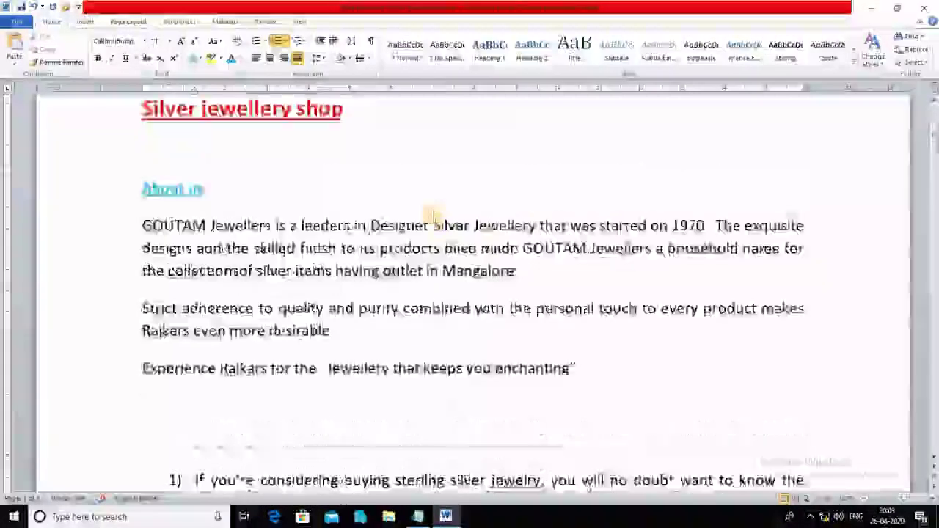
{"action": "scroll", "coordinate": [434, 215], "scroll_direction": "up", "scroll_amount": 2}
{"action": "scroll", "coordinate": [434, 213], "scroll_direction": "down", "scroll_amount": 4}
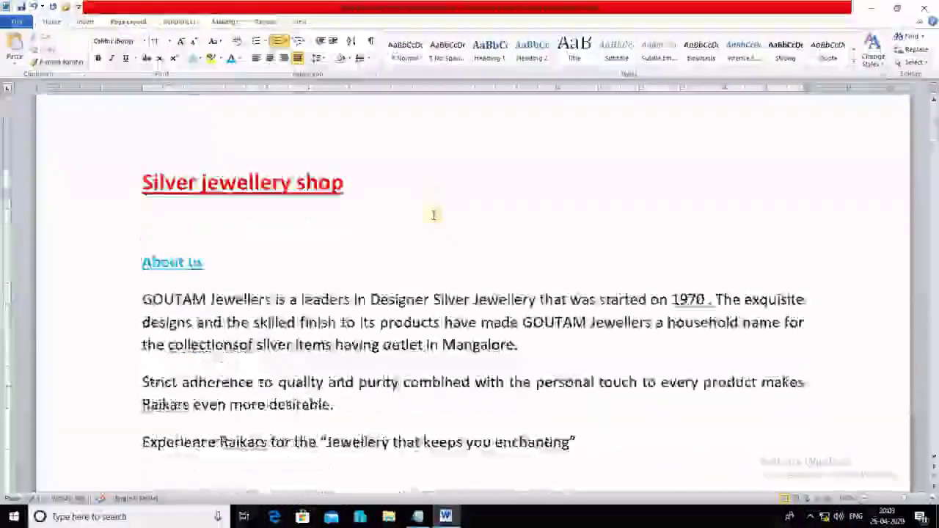
{"action": "scroll", "coordinate": [434, 217], "scroll_direction": "down", "scroll_amount": 3}
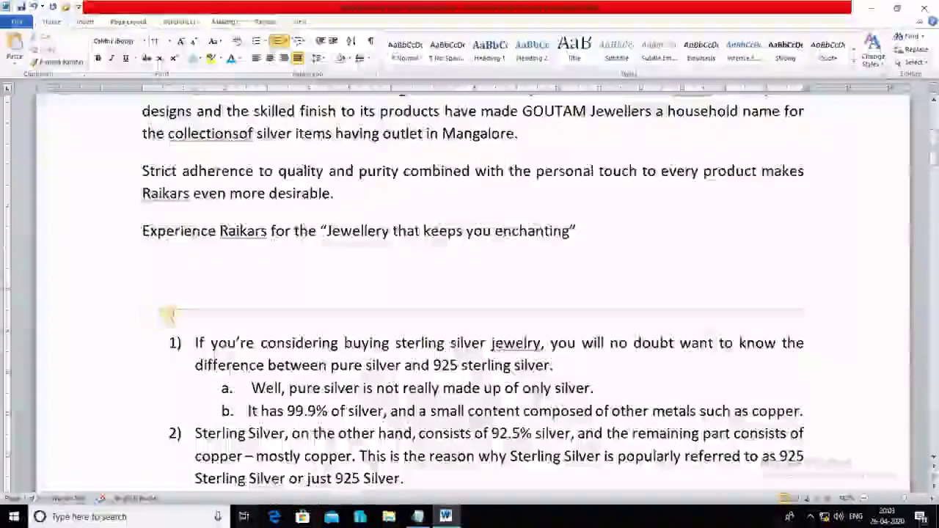
- Delete the horizontal line above the numbered list and one of the blank lines there
{"action": "left_click", "coordinate": [173, 309]}
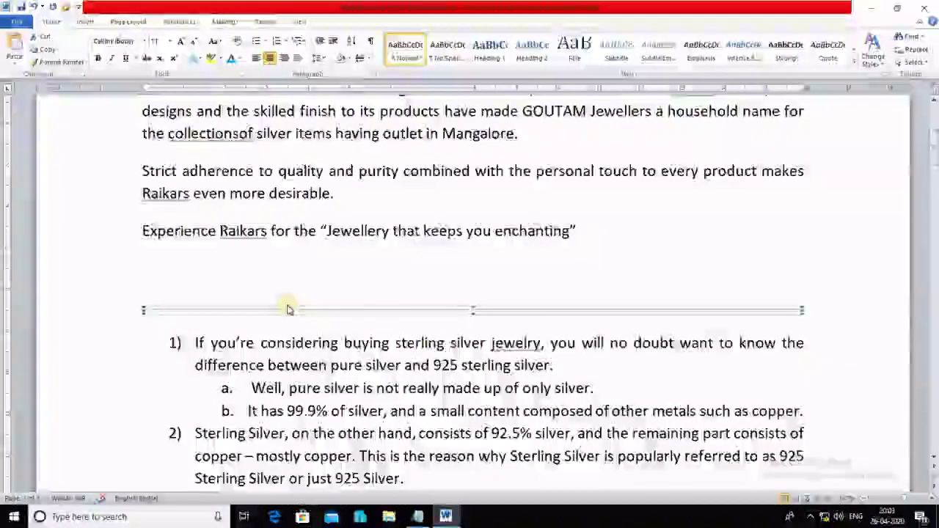
{"action": "key", "text": "Delete"}
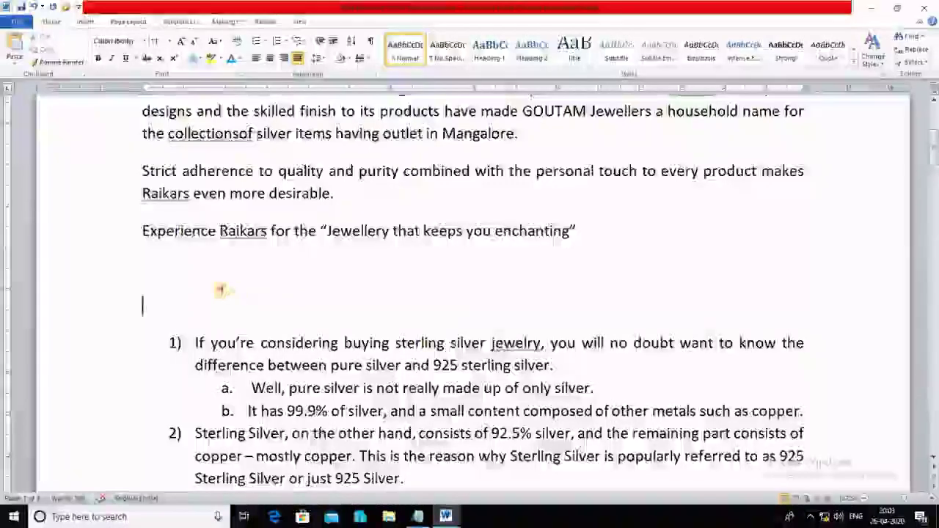
{"action": "key", "text": "Up"}
{"action": "key", "text": "Delete"}
{"action": "scroll", "coordinate": [262, 274], "scroll_direction": "up", "scroll_amount": 4}
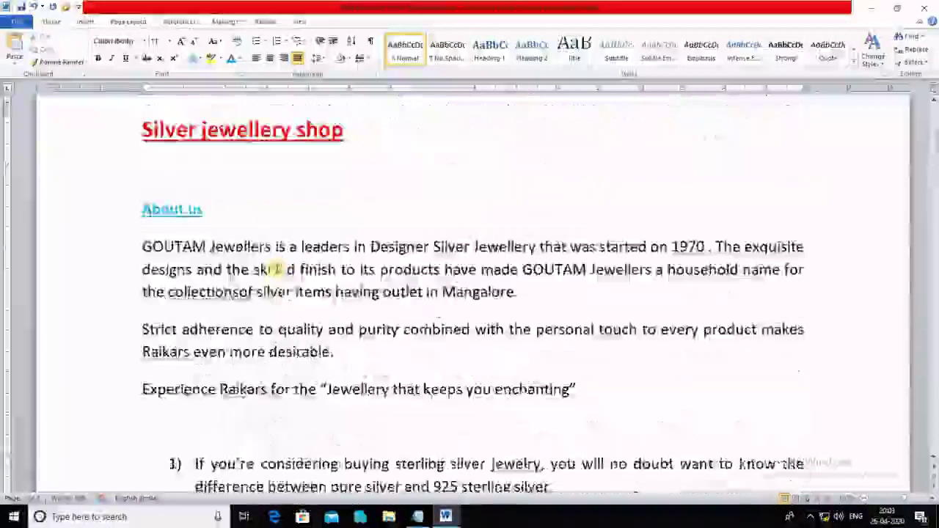
{"action": "left_click", "coordinate": [323, 59]}
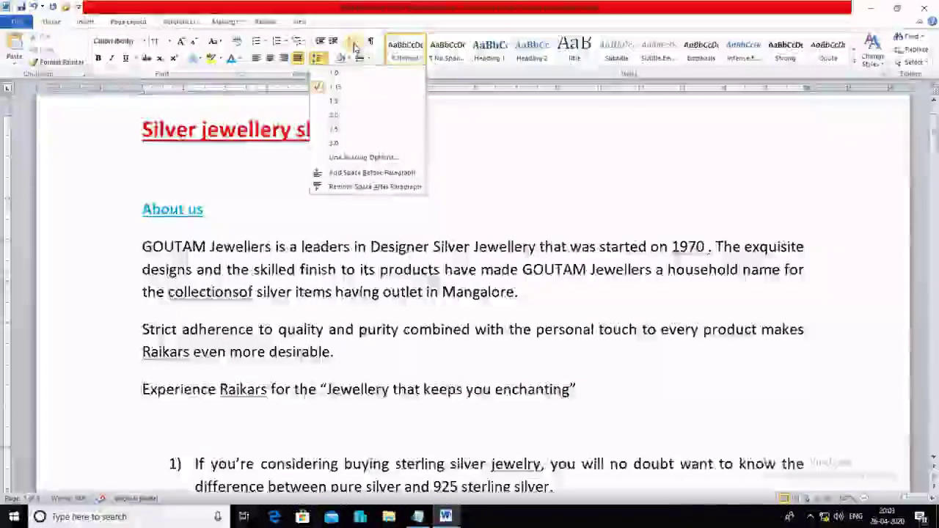
{"action": "left_click", "coordinate": [507, 154]}
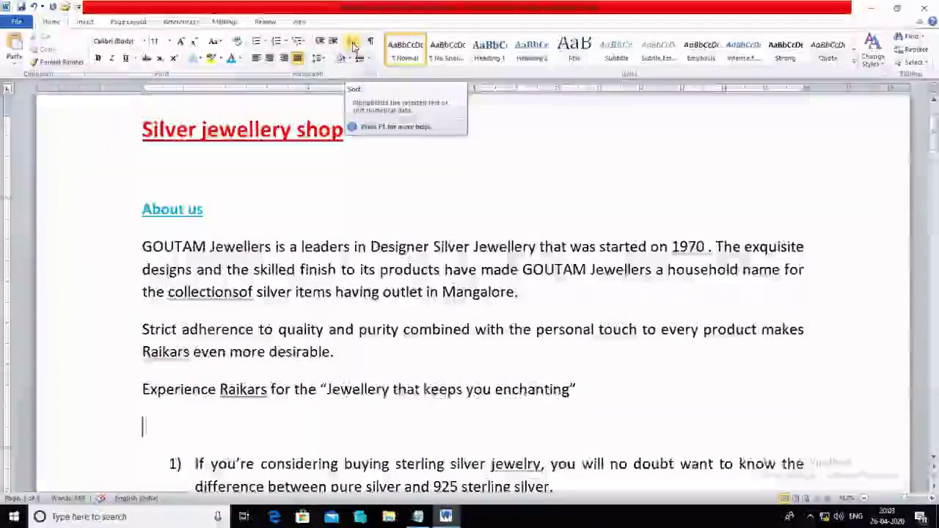
{"action": "scroll", "coordinate": [428, 289], "scroll_direction": "down", "scroll_amount": 3}
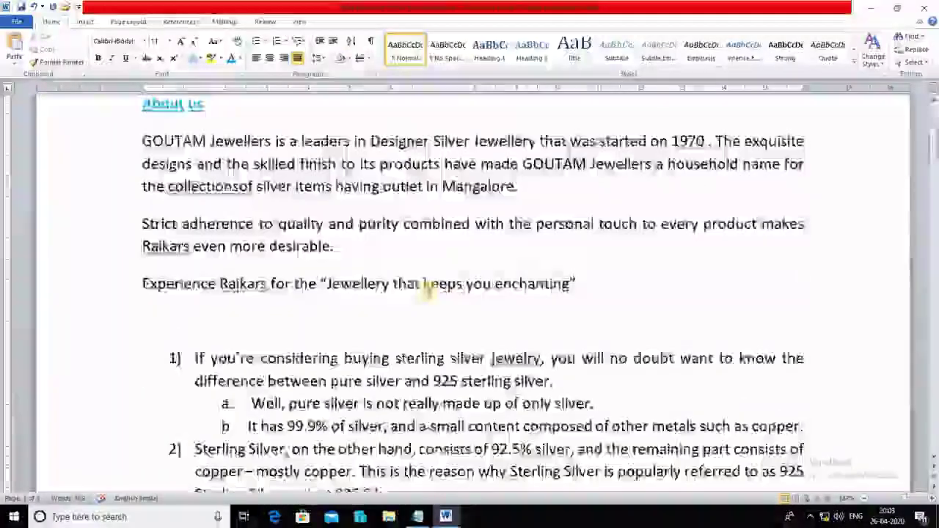
{"action": "scroll", "coordinate": [429, 285], "scroll_direction": "down", "scroll_amount": 6}
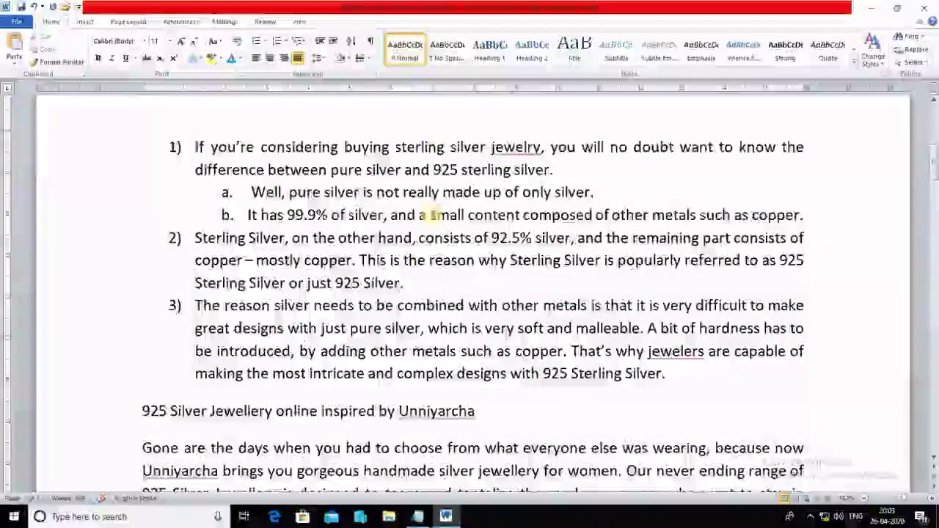
{"action": "scroll", "coordinate": [431, 220], "scroll_direction": "up", "scroll_amount": 12}
{"action": "scroll", "coordinate": [430, 224], "scroll_direction": "down", "scroll_amount": 12}
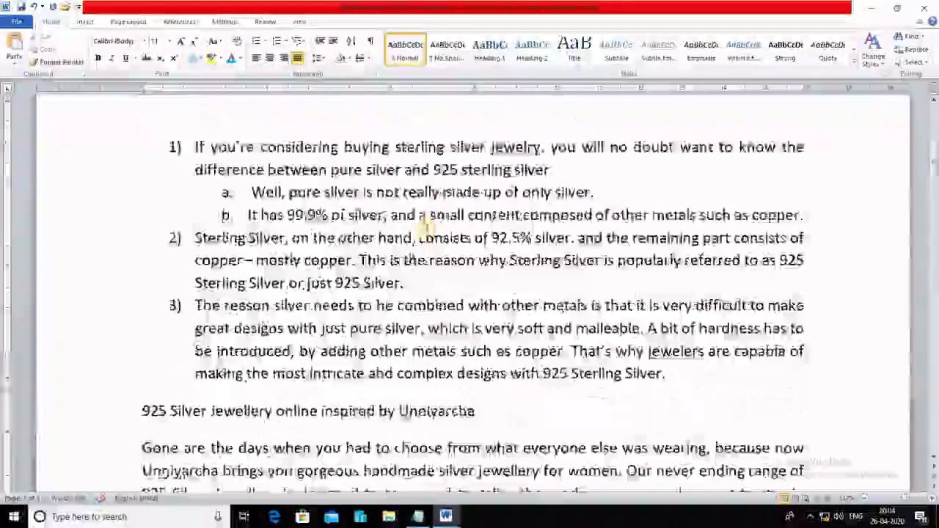
- Try to remove the blank lines between the line "Brands" and the paragraph starting with "Silvershop is proud stockists"
{"action": "scroll", "coordinate": [423, 224], "scroll_direction": "down", "scroll_amount": 10}
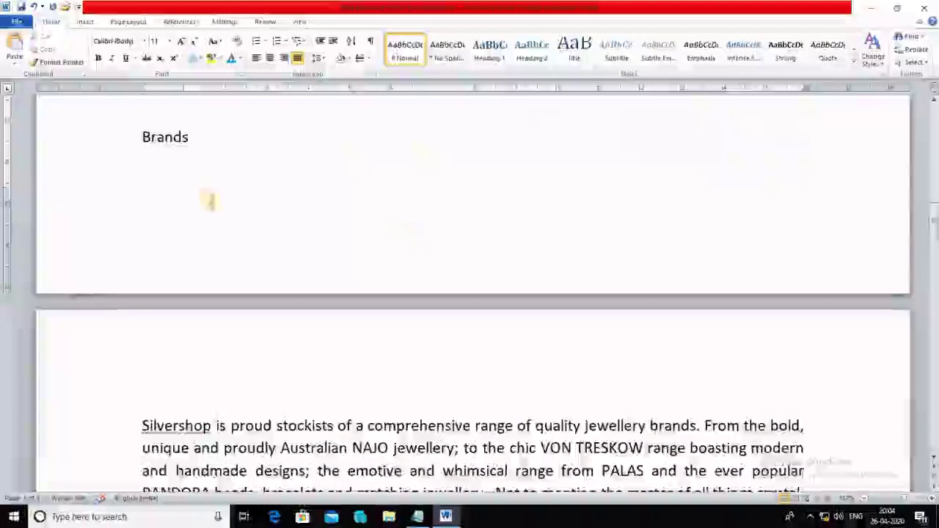
{"action": "left_click", "coordinate": [190, 187]}
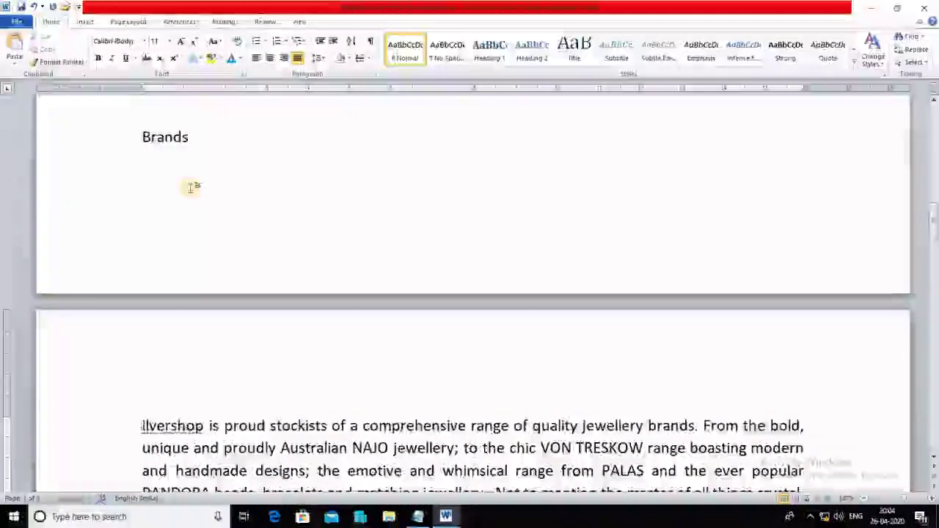
{"action": "key", "text": "Down"}
{"action": "key", "text": "Down"}
{"action": "key", "text": "Down"}
{"action": "key", "text": "Down"}
{"action": "key", "text": "Down"}
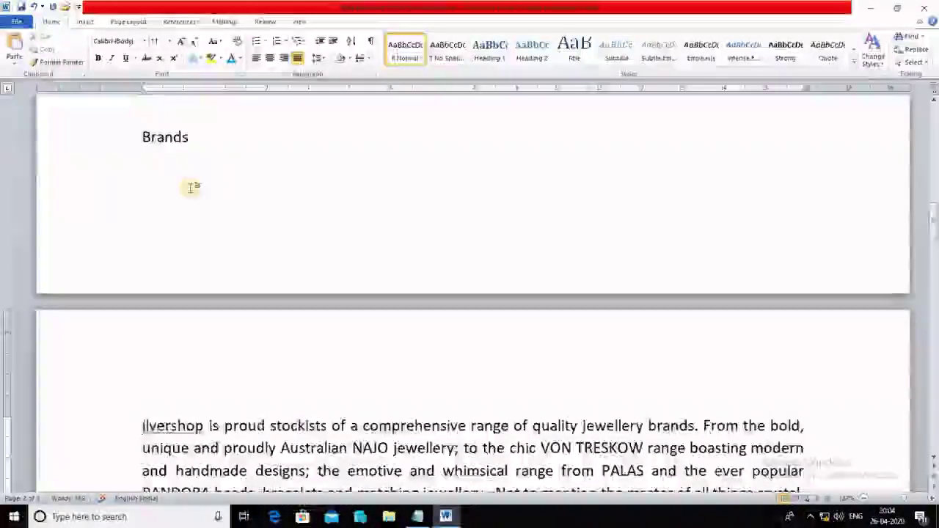
{"action": "scroll", "coordinate": [189, 187], "scroll_direction": "down", "scroll_amount": 3}
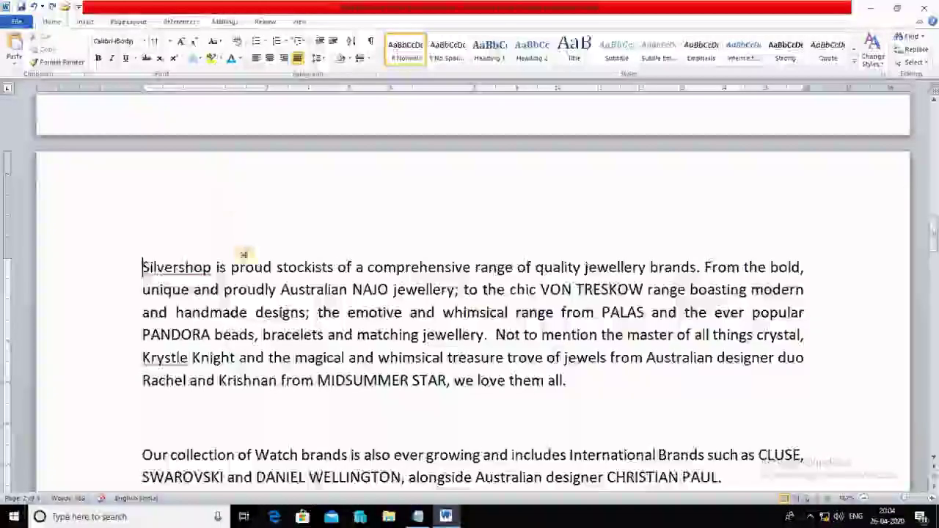
- Review the formatted text back up to the start of the document and place the cursor in the title "Silver jewellery shop"
{"action": "scroll", "coordinate": [244, 255], "scroll_direction": "up", "scroll_amount": 9}
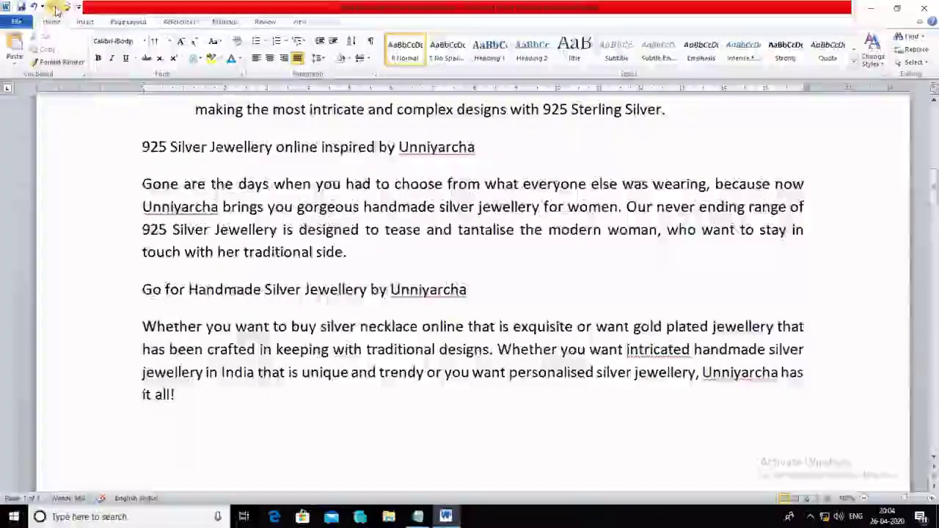
{"action": "scroll", "coordinate": [426, 268], "scroll_direction": "up", "scroll_amount": 2}
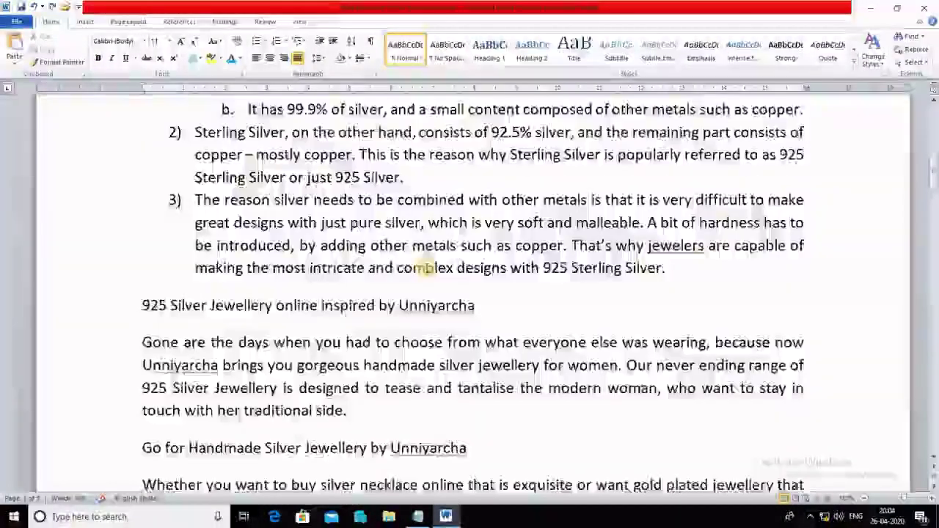
{"action": "scroll", "coordinate": [426, 268], "scroll_direction": "up", "scroll_amount": 3}
{"action": "scroll", "coordinate": [426, 268], "scroll_direction": "up", "scroll_amount": 3}
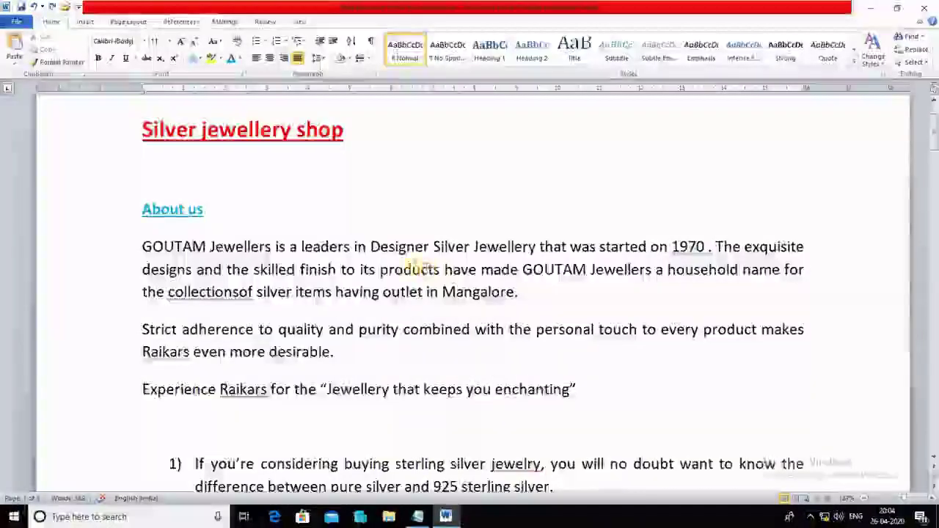
{"action": "left_click", "coordinate": [235, 214]}
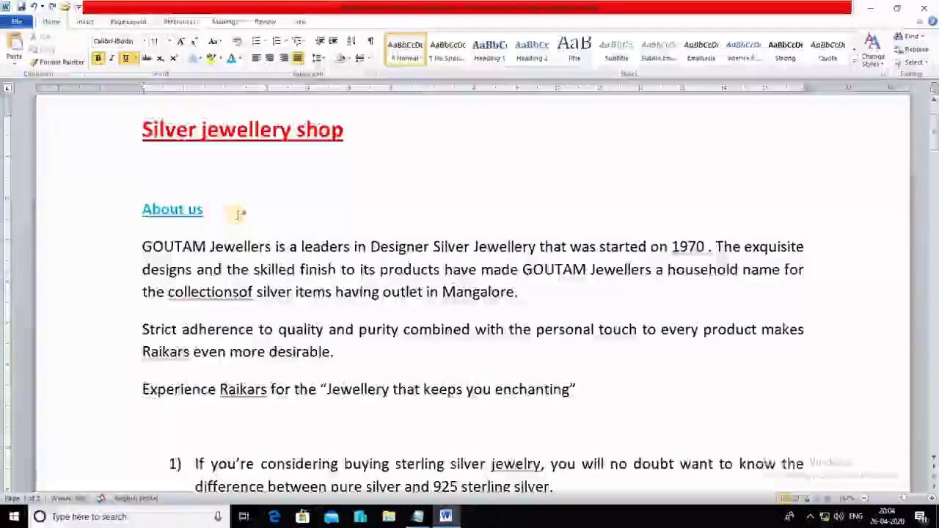
{"action": "scroll", "coordinate": [242, 203], "scroll_direction": "up", "scroll_amount": 2}
{"action": "key", "text": "Up"}
{"action": "key", "text": "Up"}
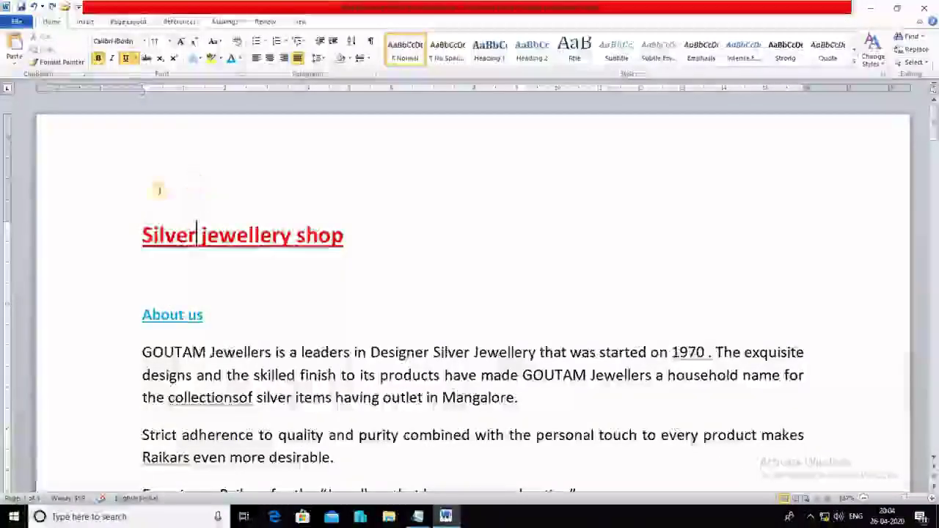
- Center the title "Silver jewellery shop" on the page
{"action": "left_click", "coordinate": [137, 236]}
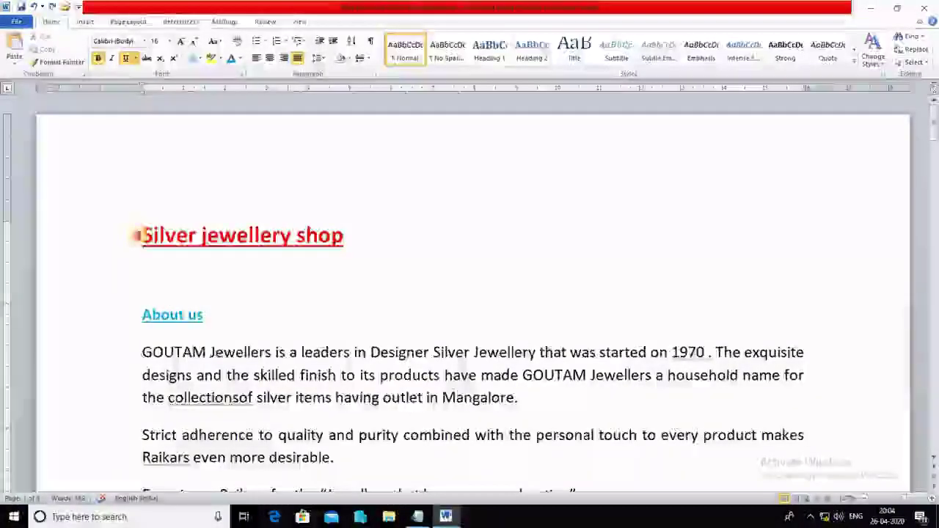
{"action": "left_click", "coordinate": [264, 22]}
{"action": "left_click", "coordinate": [237, 23]}
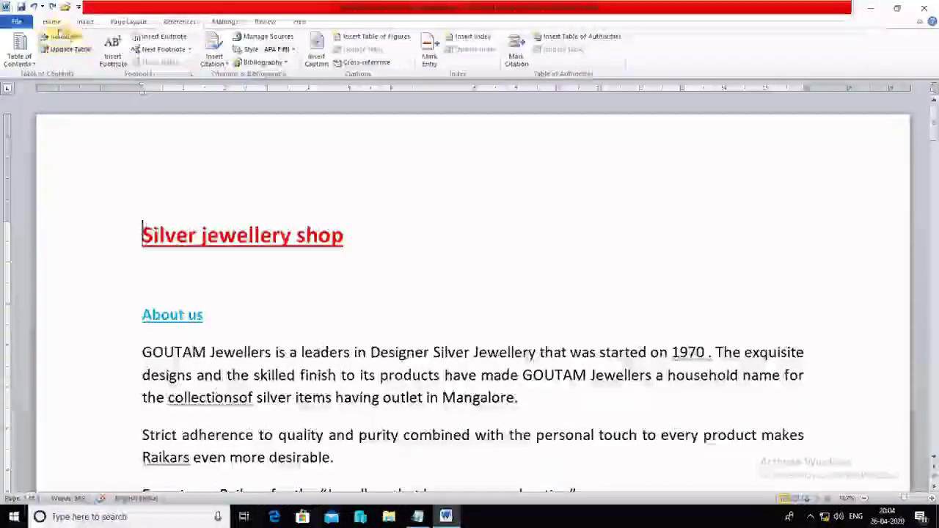
{"action": "left_click", "coordinate": [52, 21]}
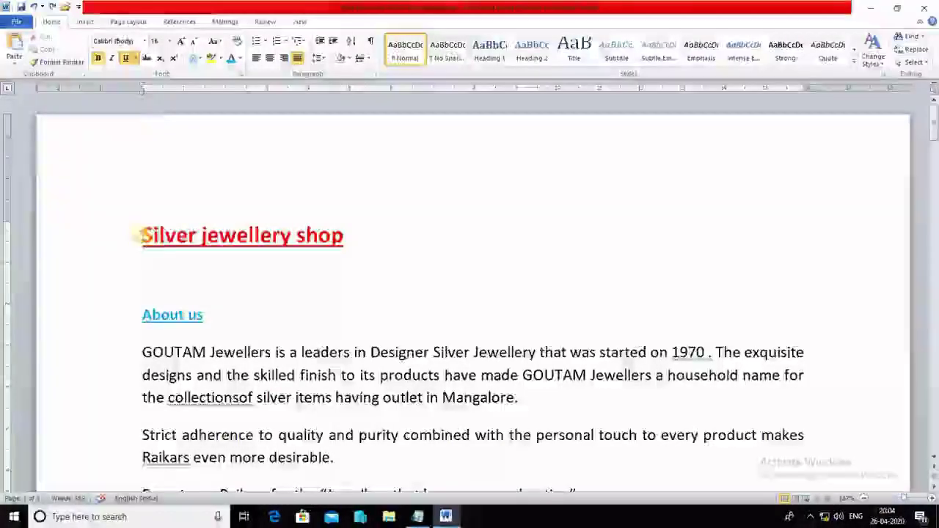
{"action": "left_click_drag", "start_coordinate": [142, 234], "coordinate": [339, 212]}
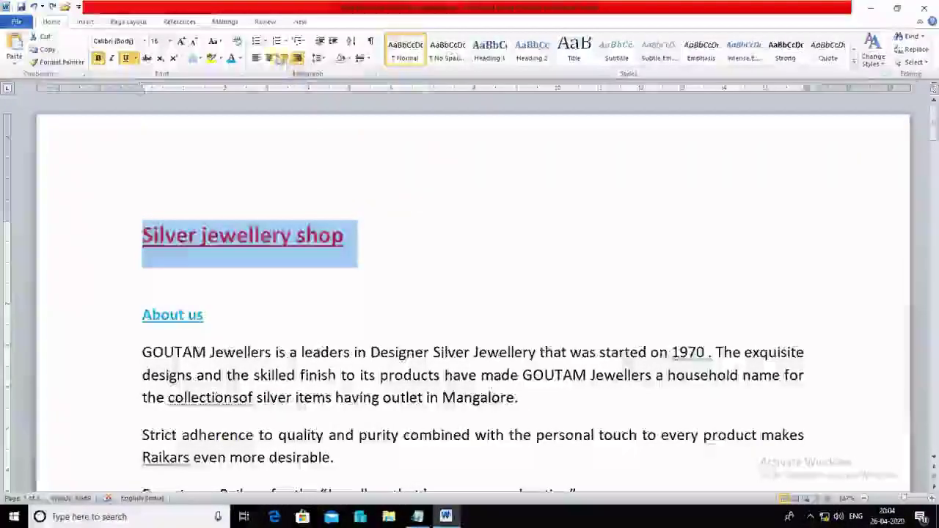
{"action": "left_click", "coordinate": [270, 58]}
- Apply the Heading 1 style to the title "Silver jewellery shop" and Heading 2 to the line "About us"
{"action": "left_click", "coordinate": [332, 233]}
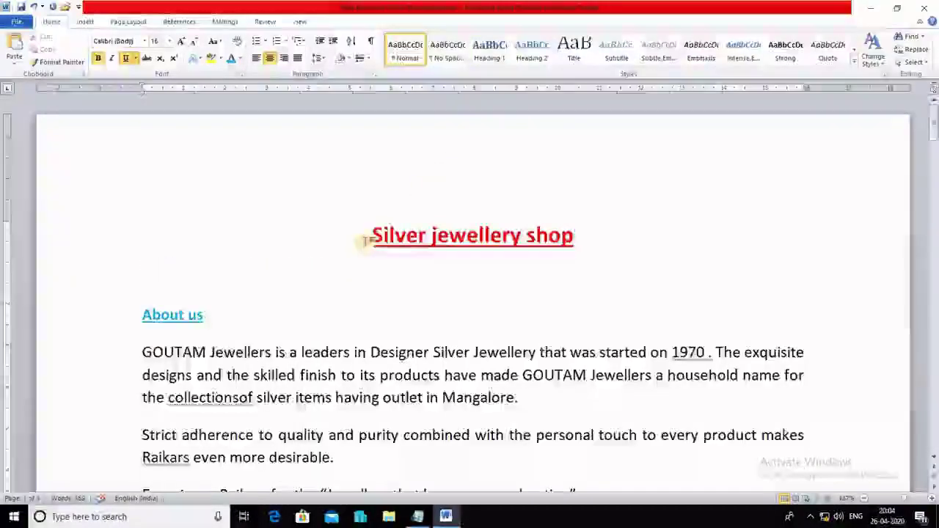
{"action": "key", "text": "shift+Down"}
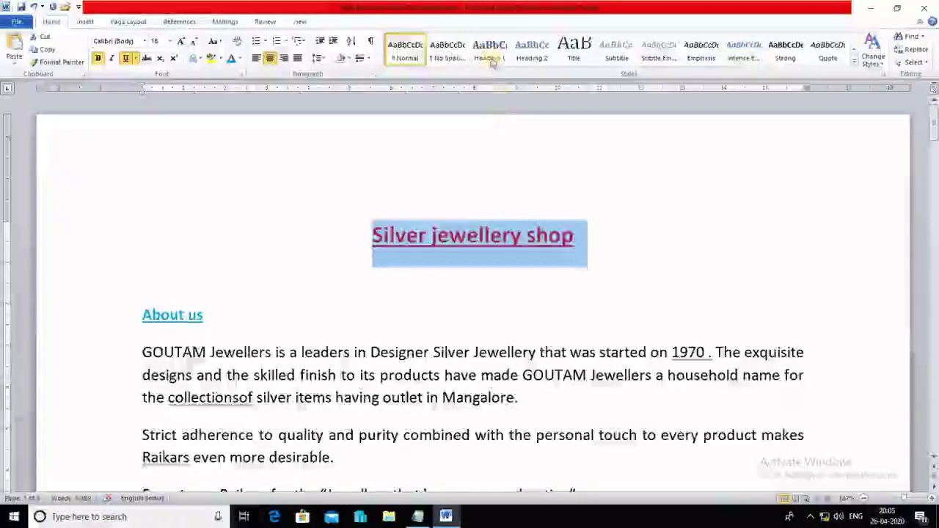
{"action": "left_click", "coordinate": [491, 61]}
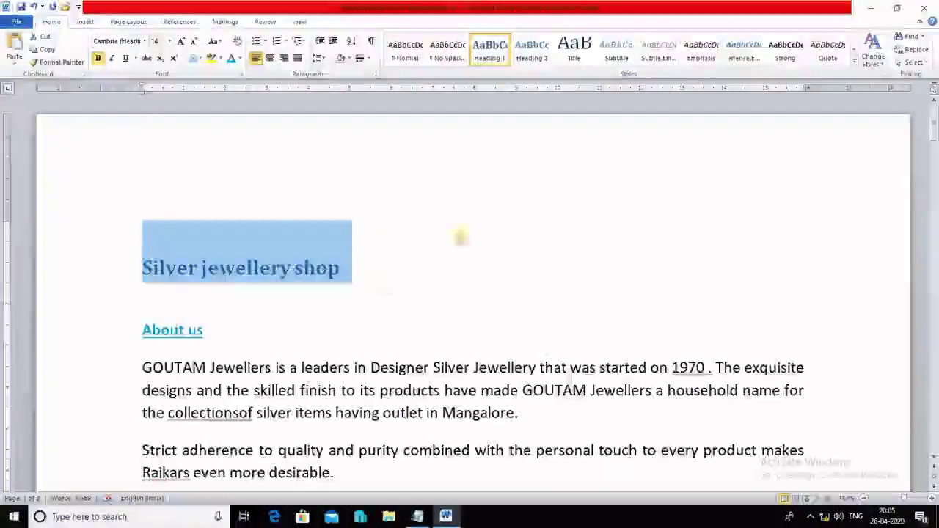
{"action": "left_click_drag", "start_coordinate": [208, 331], "coordinate": [150, 332]}
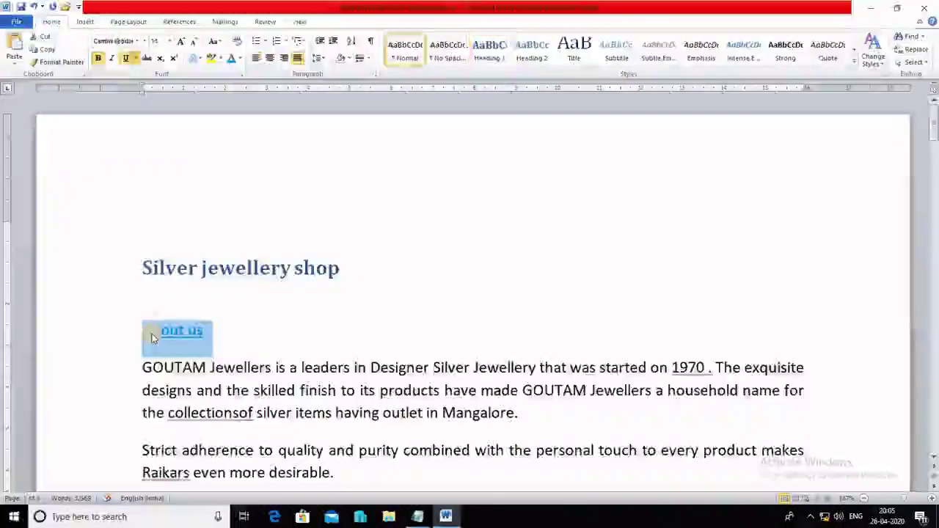
{"action": "left_click", "coordinate": [534, 61]}
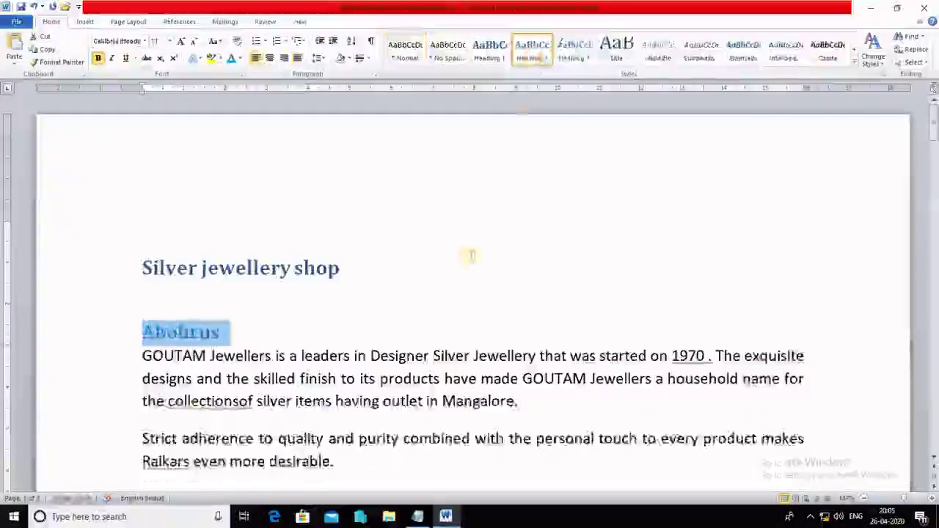
- Apply the Heading 2 style to the line "Brands"
{"action": "scroll", "coordinate": [413, 304], "scroll_direction": "down", "scroll_amount": 5}
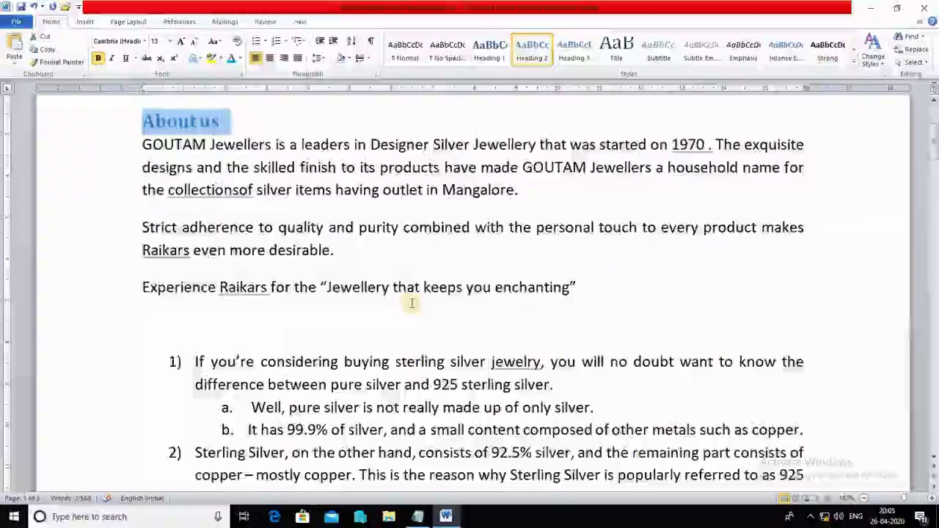
{"action": "scroll", "coordinate": [411, 301], "scroll_direction": "down", "scroll_amount": 1}
{"action": "scroll", "coordinate": [410, 331], "scroll_direction": "down", "scroll_amount": 2}
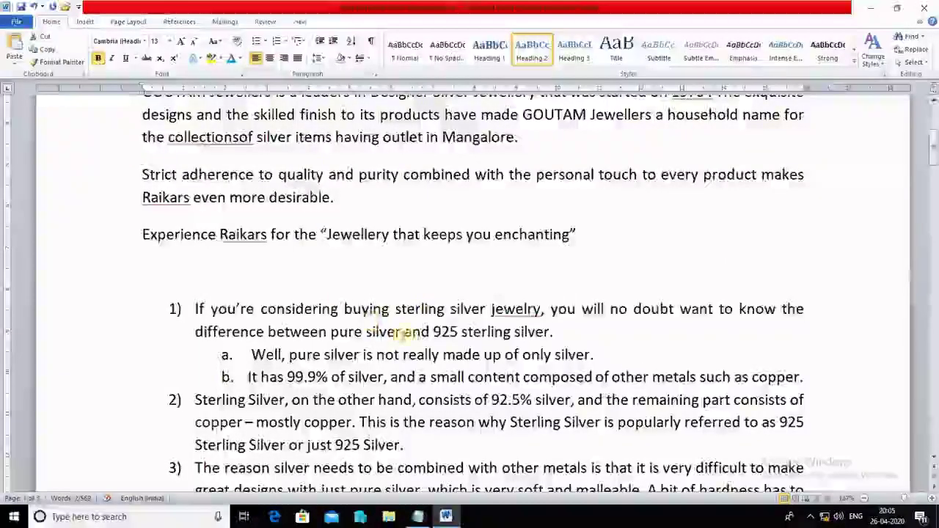
{"action": "scroll", "coordinate": [407, 334], "scroll_direction": "down", "scroll_amount": 10}
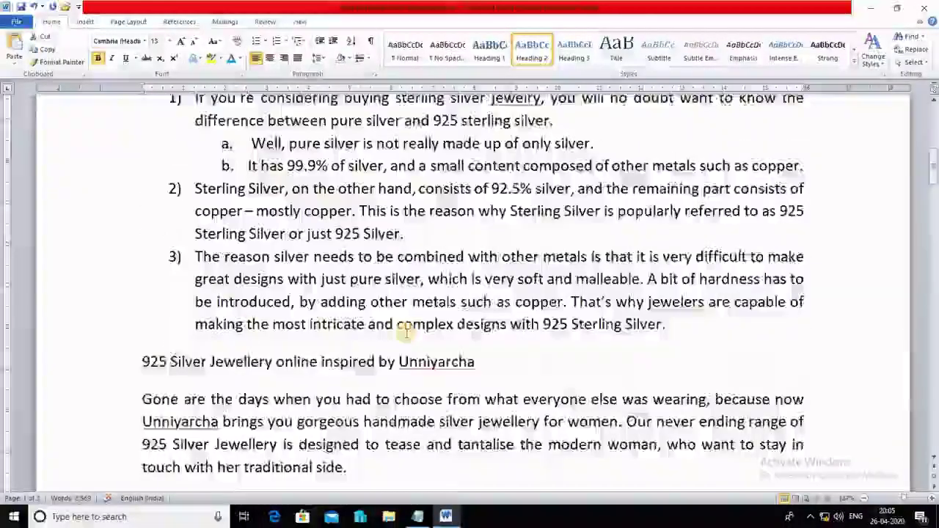
{"action": "scroll", "coordinate": [402, 334], "scroll_direction": "down", "scroll_amount": 1}
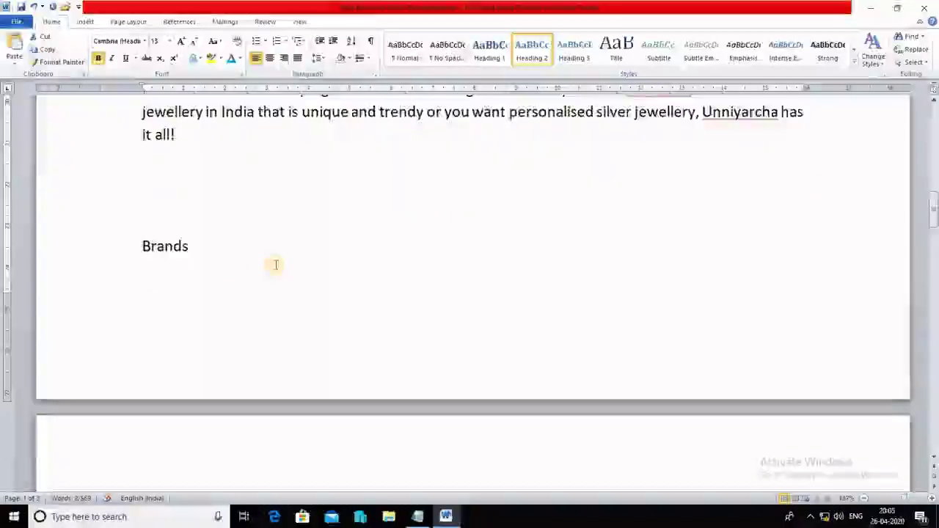
{"action": "left_click_drag", "start_coordinate": [199, 251], "coordinate": [144, 251]}
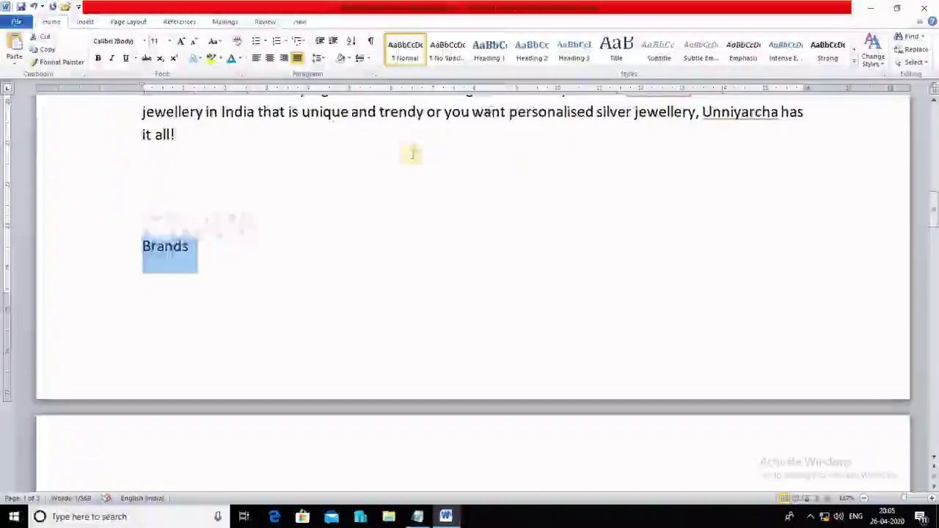
{"action": "left_click", "coordinate": [532, 50]}
- Apply the Heading 2 style to the line "Quality" below the "for men" line
{"action": "scroll", "coordinate": [497, 305], "scroll_direction": "down", "scroll_amount": 11}
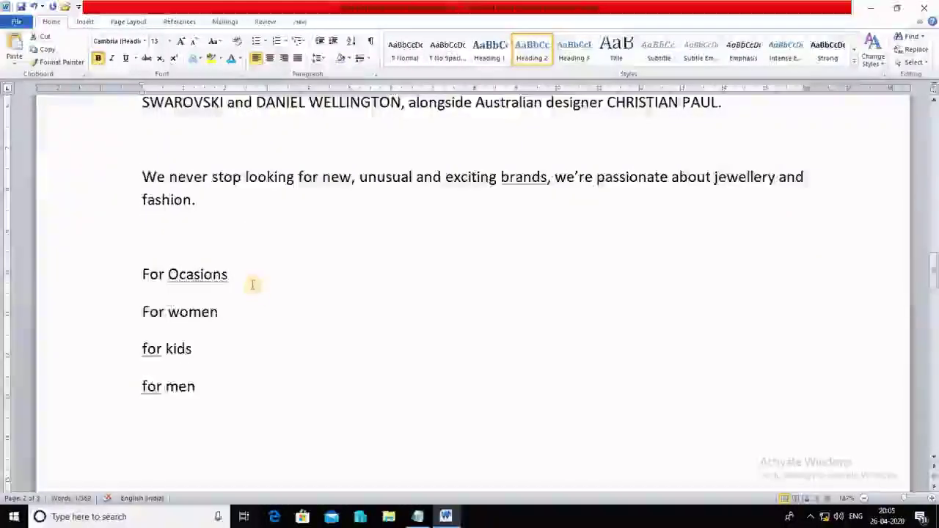
{"action": "scroll", "coordinate": [372, 296], "scroll_direction": "up", "scroll_amount": 5}
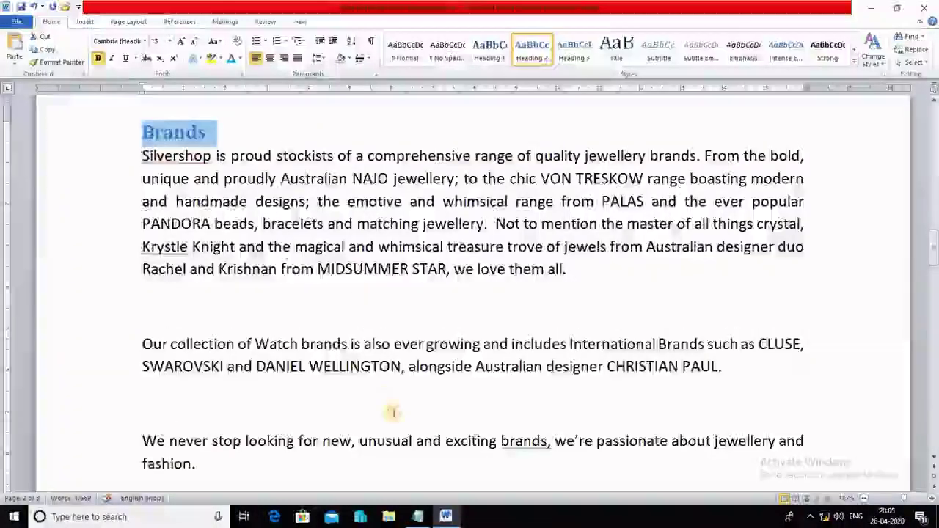
{"action": "scroll", "coordinate": [381, 415], "scroll_direction": "down", "scroll_amount": 4}
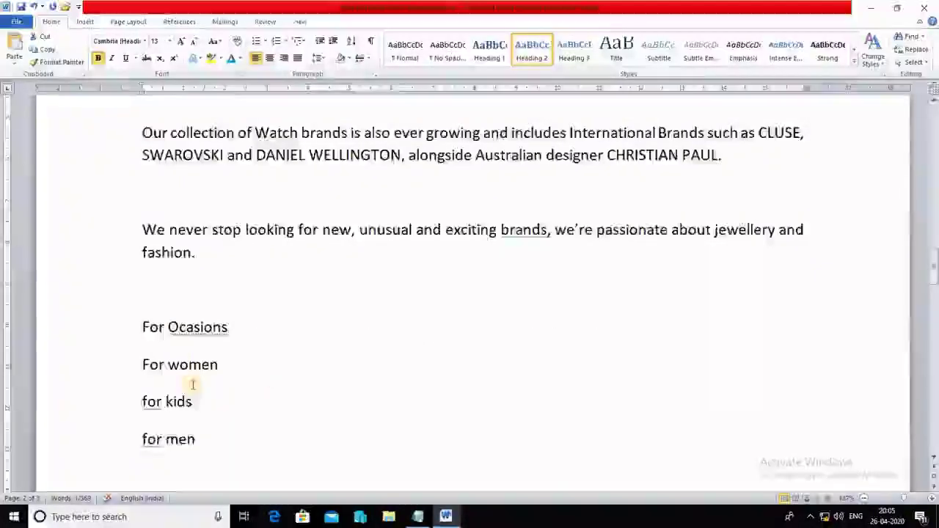
{"action": "scroll", "coordinate": [193, 384], "scroll_direction": "down", "scroll_amount": 3}
{"action": "left_click", "coordinate": [193, 393]}
{"action": "left_click", "coordinate": [120, 392]}
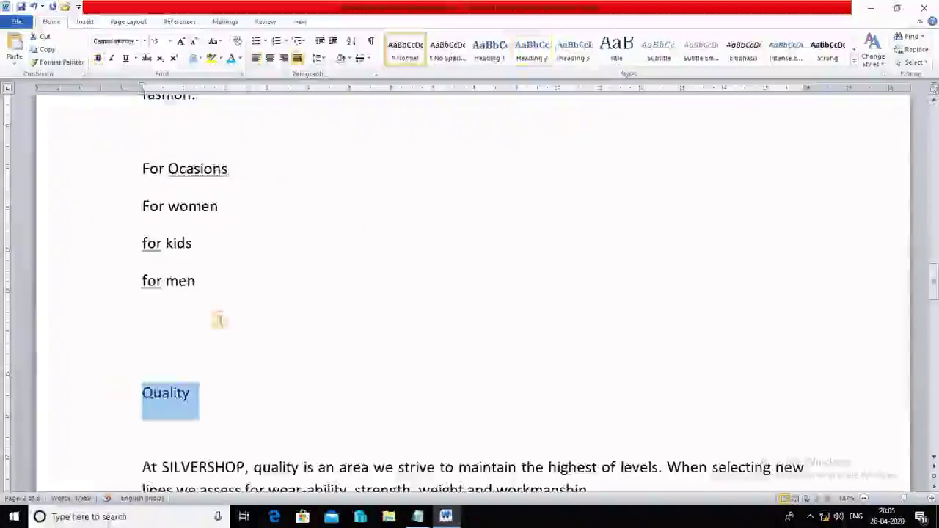
{"action": "left_click", "coordinate": [535, 49]}
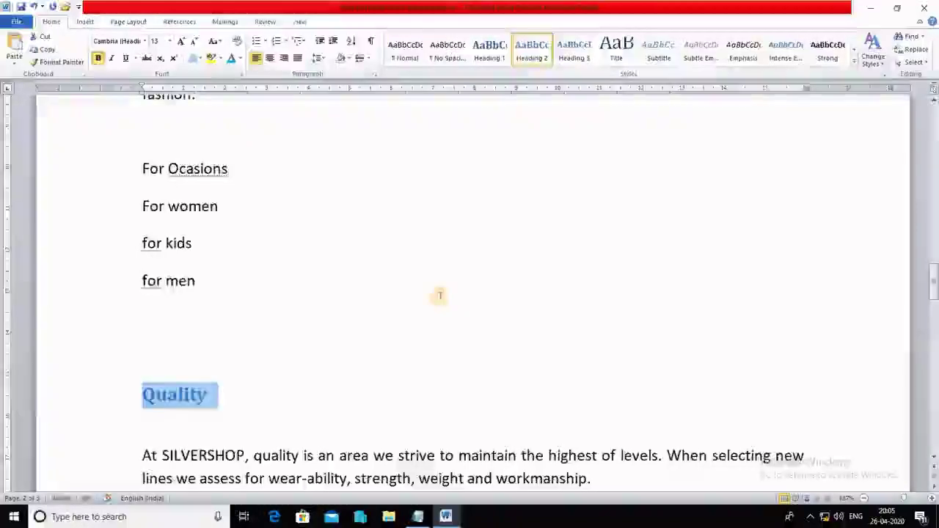
- Apply the Heading 2 style to the line "The Experience" on the third page
{"action": "scroll", "coordinate": [440, 295], "scroll_direction": "down", "scroll_amount": 7}
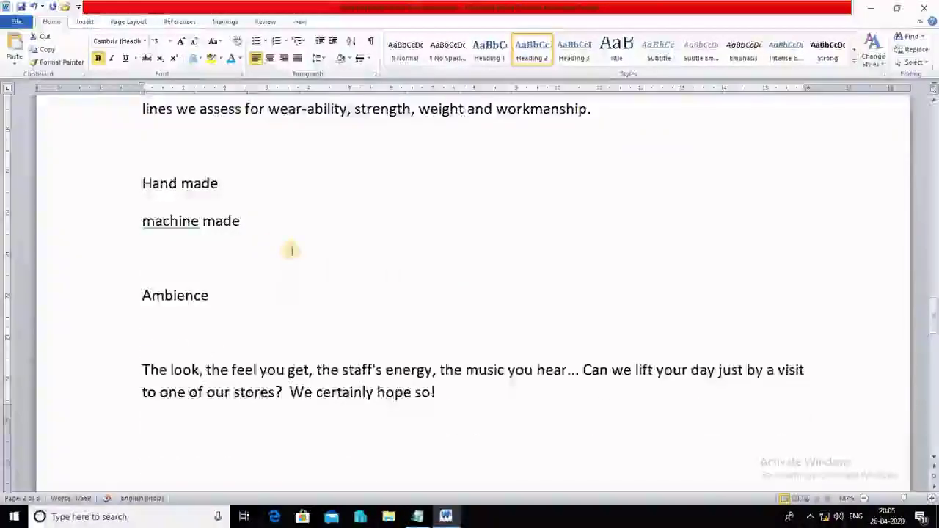
{"action": "scroll", "coordinate": [291, 249], "scroll_direction": "up", "scroll_amount": 3}
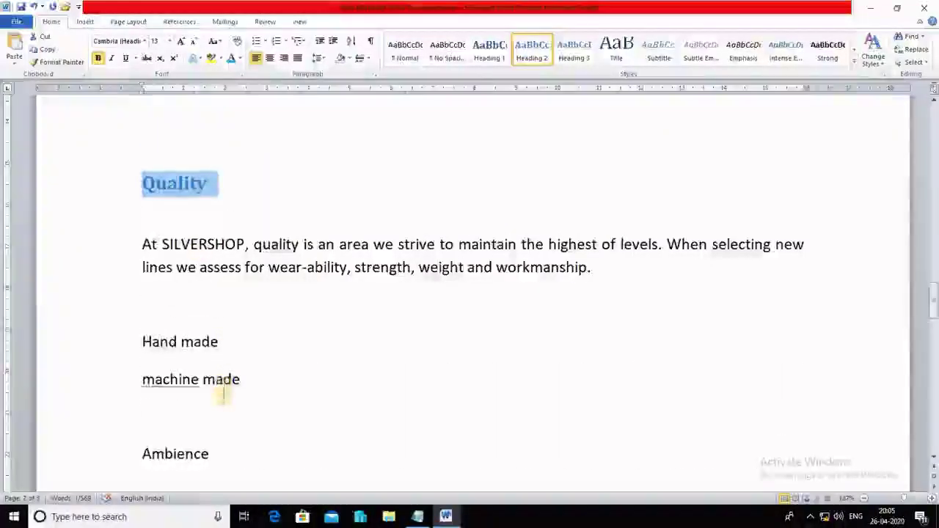
{"action": "scroll", "coordinate": [354, 360], "scroll_direction": "down", "scroll_amount": 10}
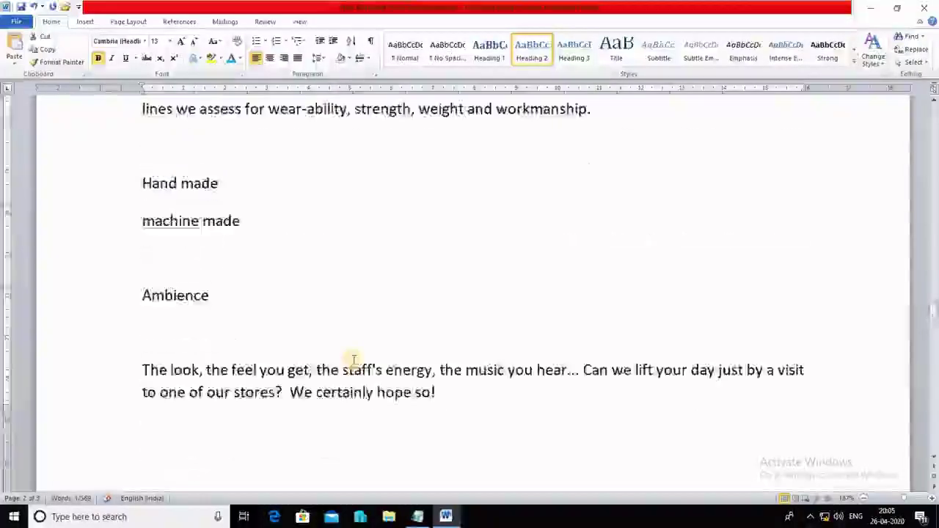
{"action": "scroll", "coordinate": [354, 359], "scroll_direction": "down", "scroll_amount": 2}
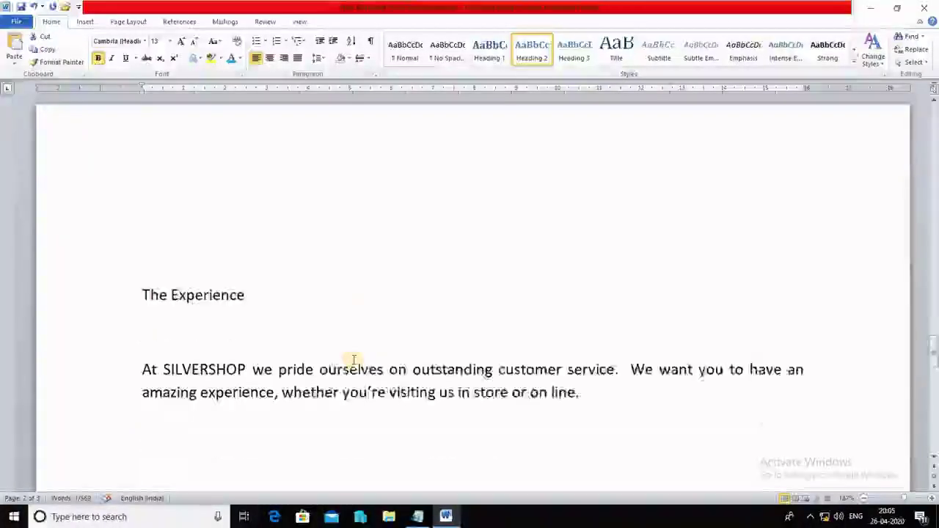
{"action": "left_click_drag", "start_coordinate": [269, 241], "coordinate": [144, 249]}
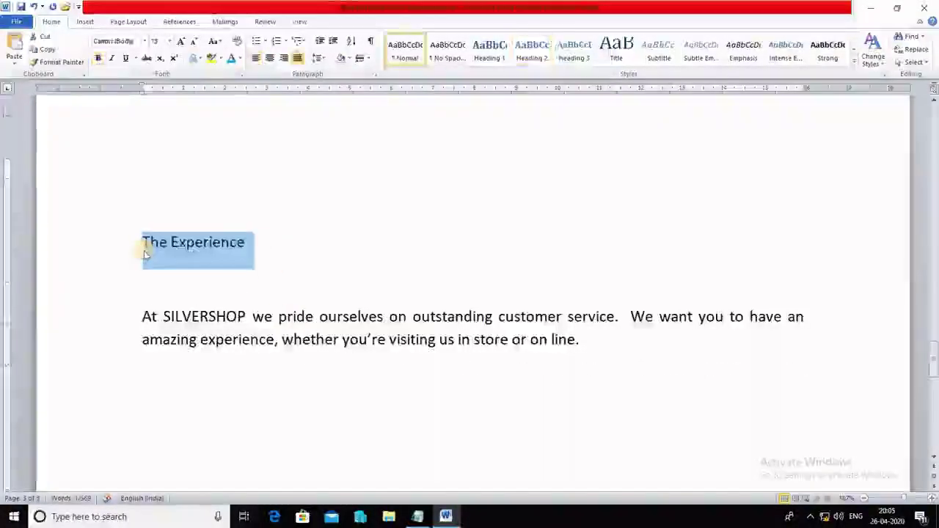
{"action": "left_click", "coordinate": [531, 49]}
- Add two blank lines above the title "Silver jewellery shop" and insert the Automatic Table 1 table of contents there
{"action": "scroll", "coordinate": [449, 223], "scroll_direction": "up", "scroll_amount": 14}
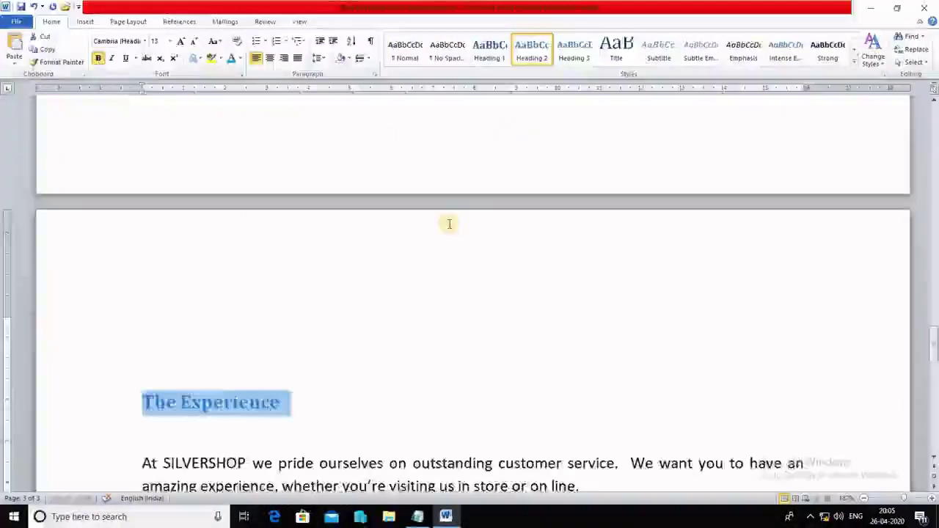
{"action": "scroll", "coordinate": [450, 224], "scroll_direction": "up", "scroll_amount": 15}
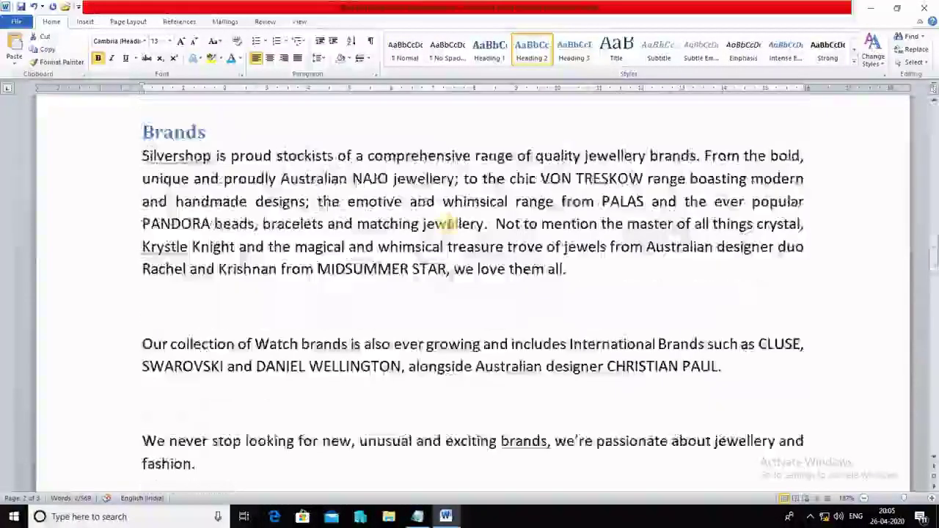
{"action": "scroll", "coordinate": [449, 224], "scroll_direction": "up", "scroll_amount": 15}
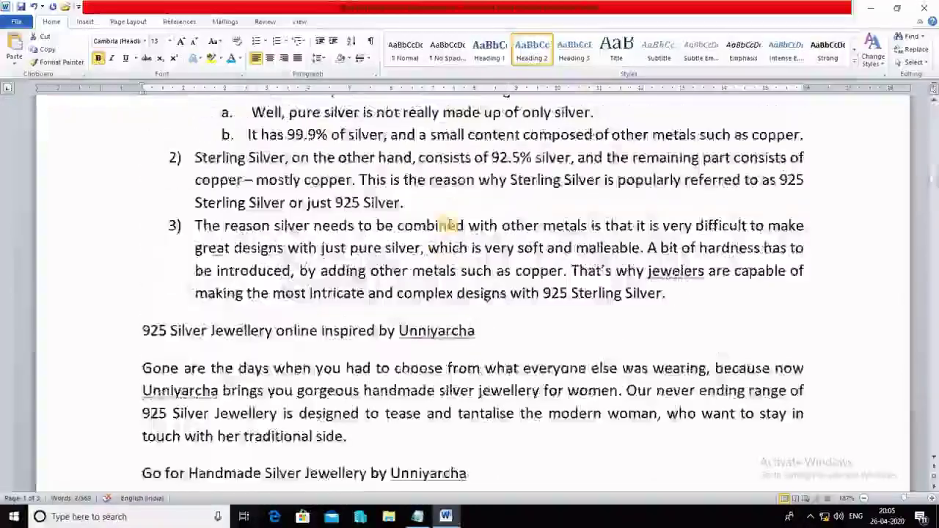
{"action": "scroll", "coordinate": [449, 224], "scroll_direction": "up", "scroll_amount": 2}
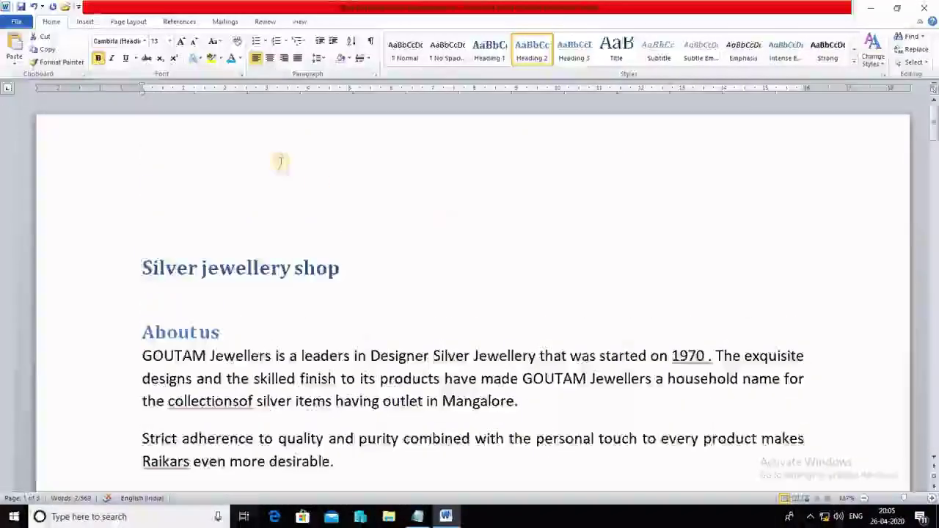
{"action": "left_click", "coordinate": [177, 22]}
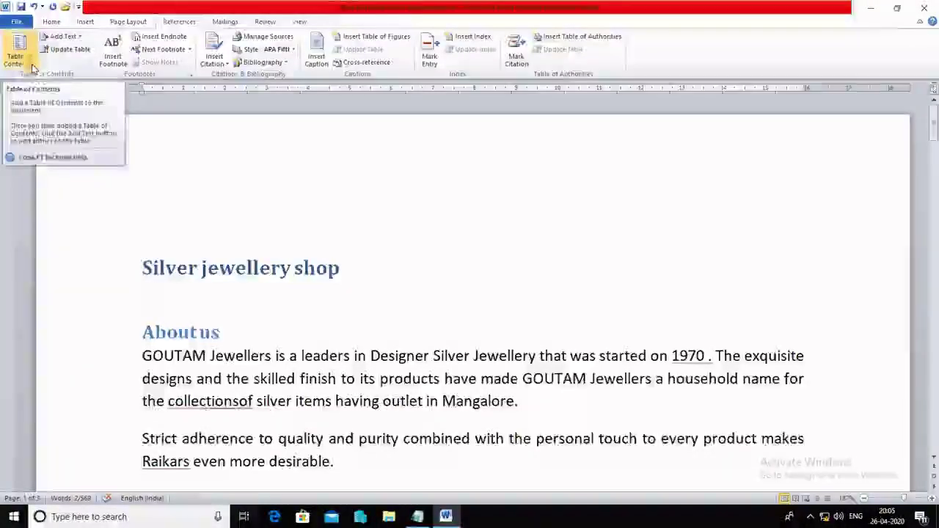
{"action": "left_click", "coordinate": [140, 216]}
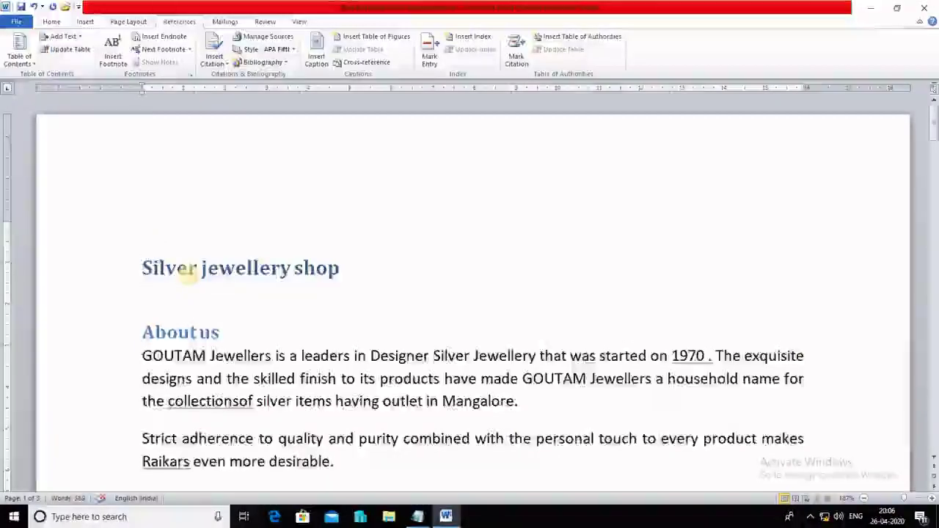
{"action": "key", "text": "Return"}
{"action": "key", "text": "Return"}
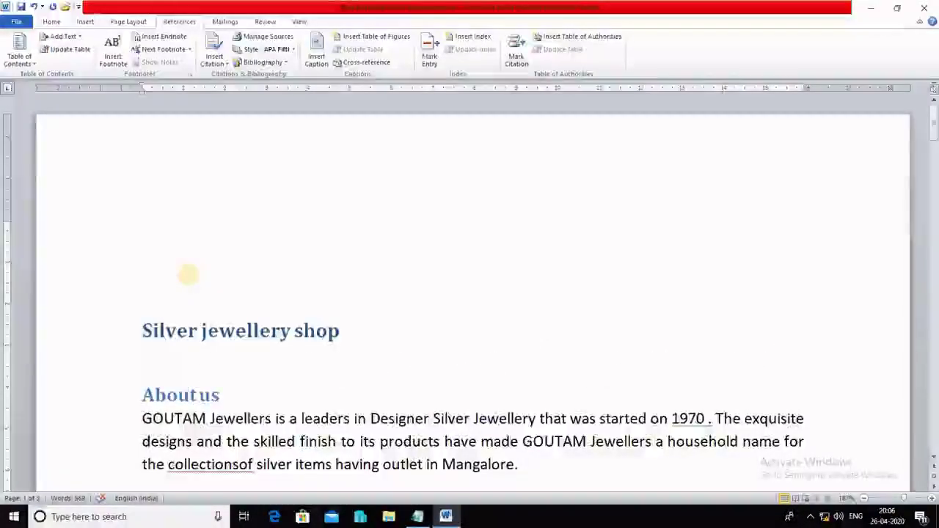
{"action": "left_click", "coordinate": [32, 63]}
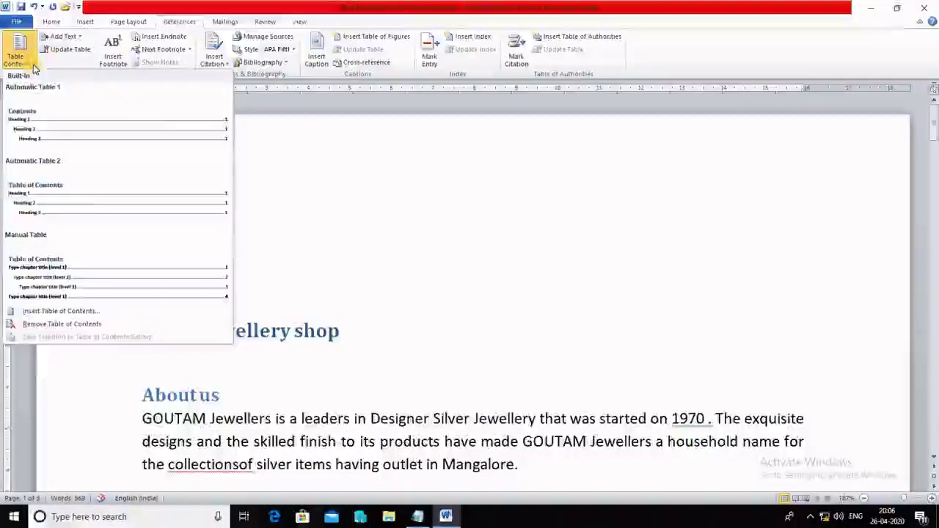
{"action": "left_click", "coordinate": [53, 127]}
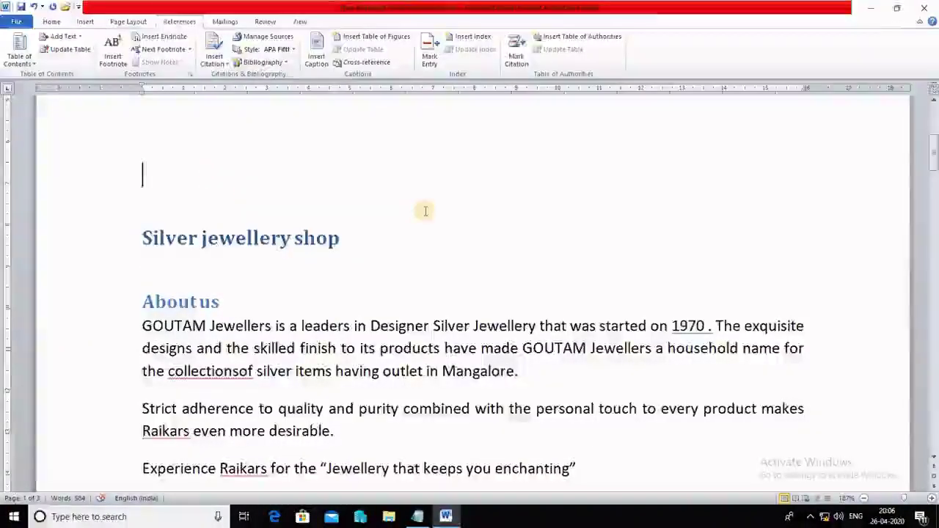
- Check the contents table's entries and page numbers, and look over the headings and text below it
{"action": "scroll", "coordinate": [424, 212], "scroll_direction": "up", "scroll_amount": 2}
{"action": "scroll", "coordinate": [425, 211], "scroll_direction": "up", "scroll_amount": 2}
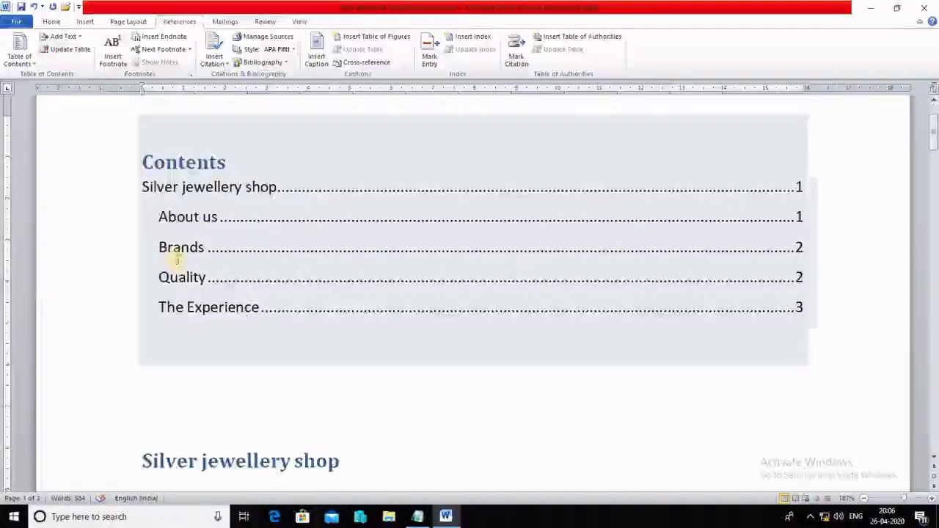
{"action": "scroll", "coordinate": [451, 342], "scroll_direction": "down", "scroll_amount": 1}
{"action": "left_click", "coordinate": [452, 342]}
{"action": "scroll", "coordinate": [452, 342], "scroll_direction": "down", "scroll_amount": 15}
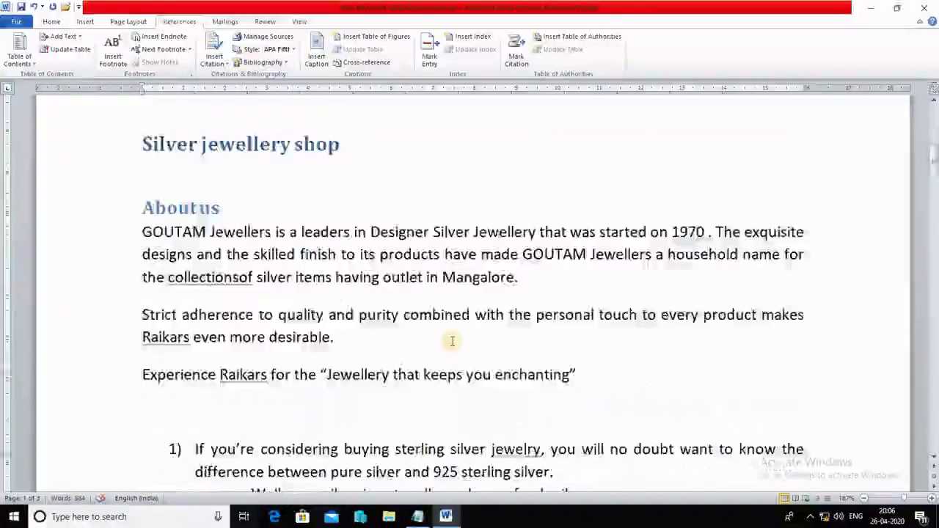
- Apply the Heading 3 style to the four lines "For Ocasions", "For women", "for kids" and "for men"
{"action": "scroll", "coordinate": [452, 342], "scroll_direction": "down", "scroll_amount": 15}
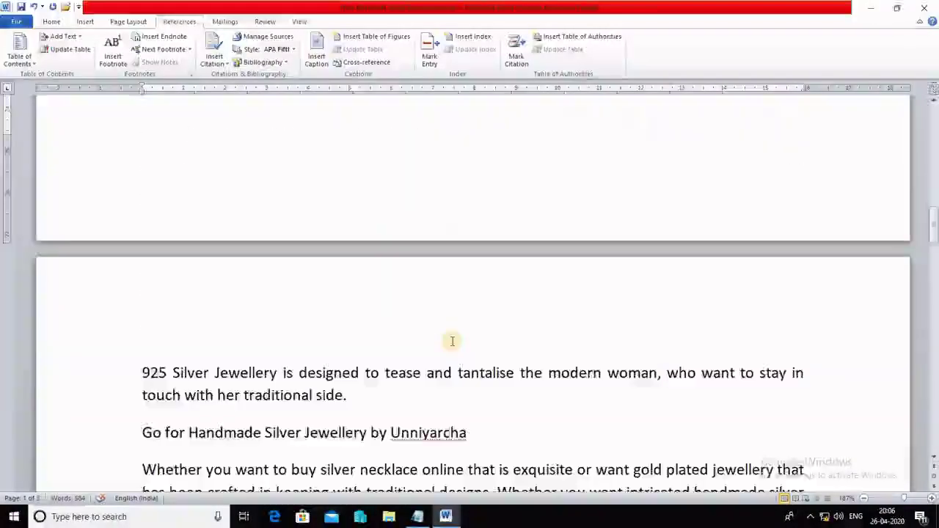
{"action": "scroll", "coordinate": [452, 337], "scroll_direction": "down", "scroll_amount": 6}
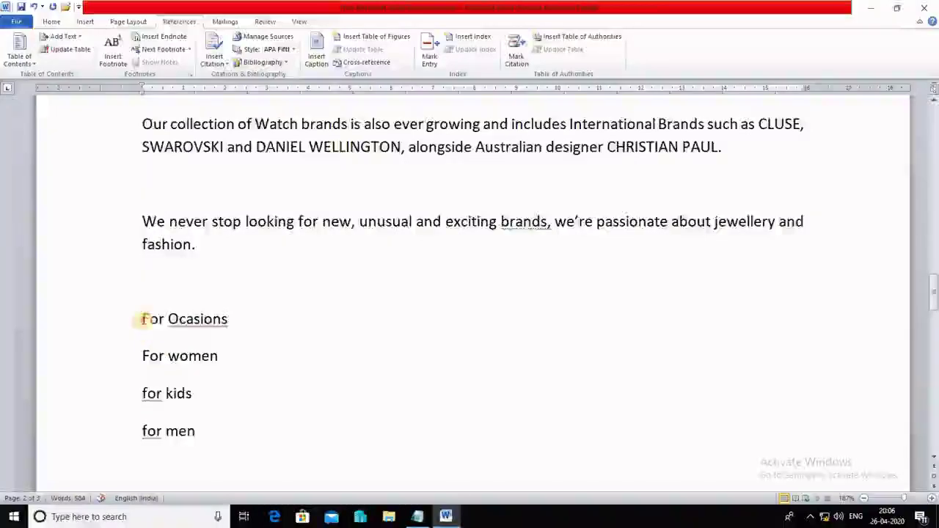
{"action": "left_click_drag", "start_coordinate": [142, 318], "coordinate": [229, 430]}
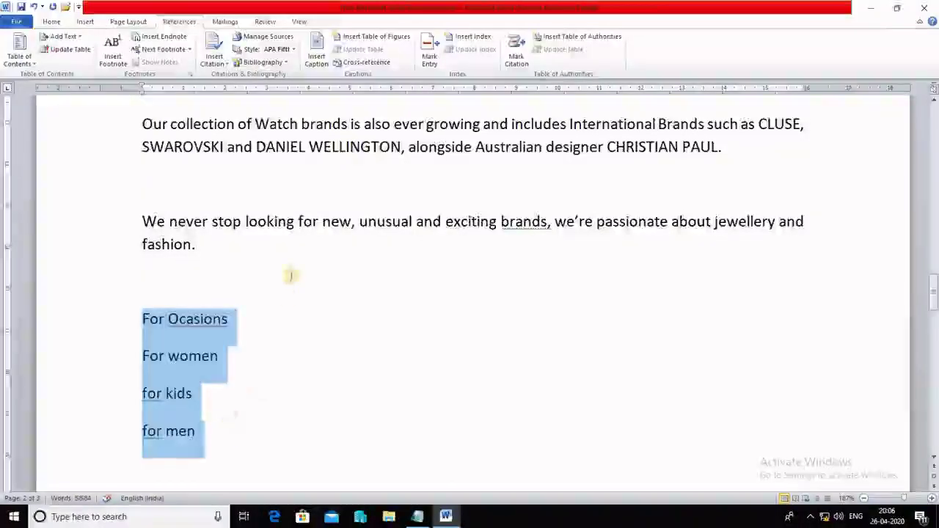
{"action": "left_click", "coordinate": [53, 22]}
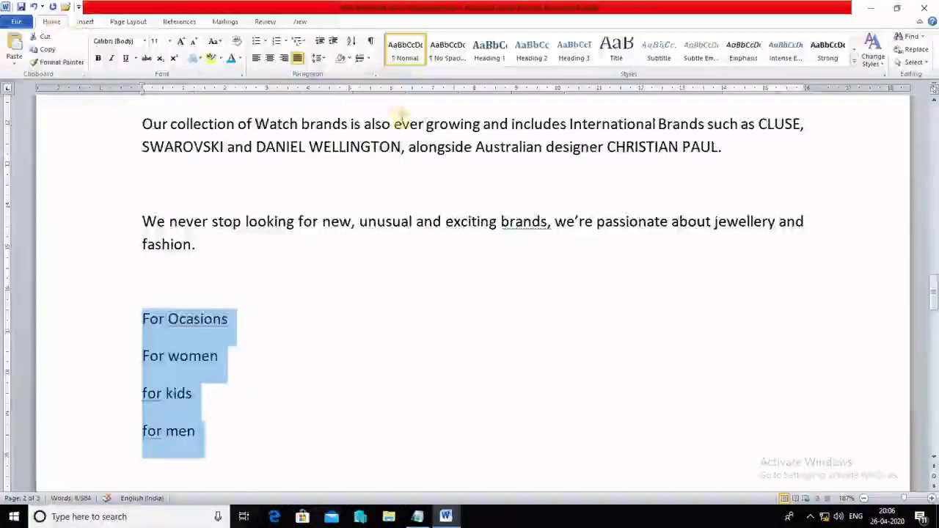
{"action": "left_click", "coordinate": [575, 52]}
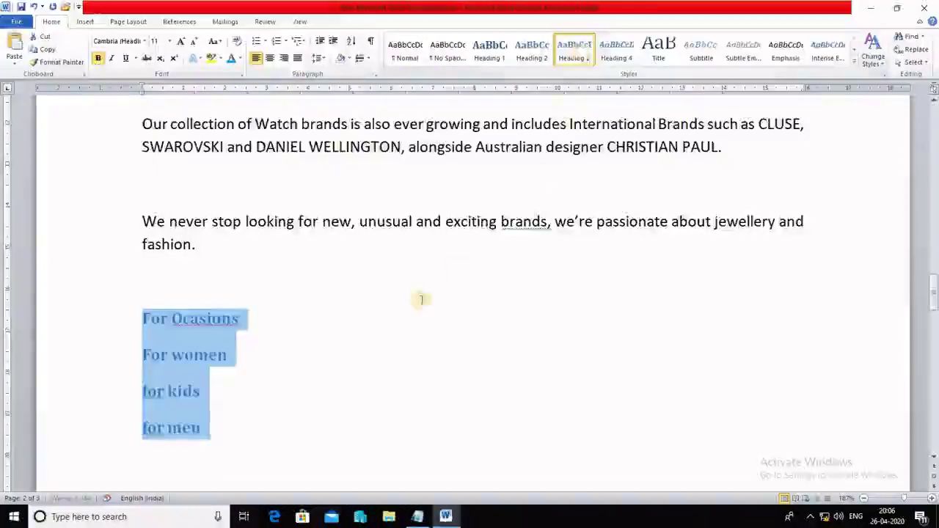
- Apply the Heading 3 style to the lines "Hand made" and "machine made" under the Quality section
{"action": "scroll", "coordinate": [388, 344], "scroll_direction": "down", "scroll_amount": 3}
{"action": "scroll", "coordinate": [390, 344], "scroll_direction": "down", "scroll_amount": 10}
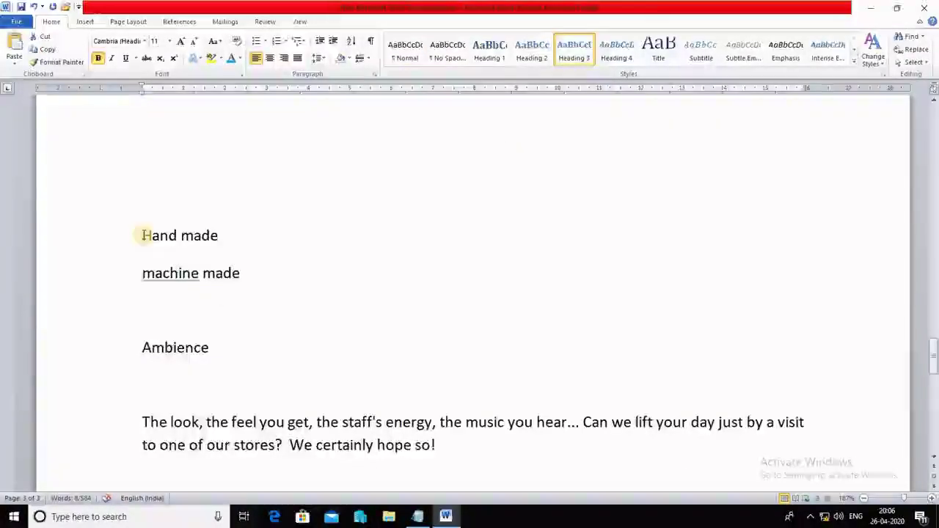
{"action": "left_click_drag", "start_coordinate": [142, 234], "coordinate": [284, 282]}
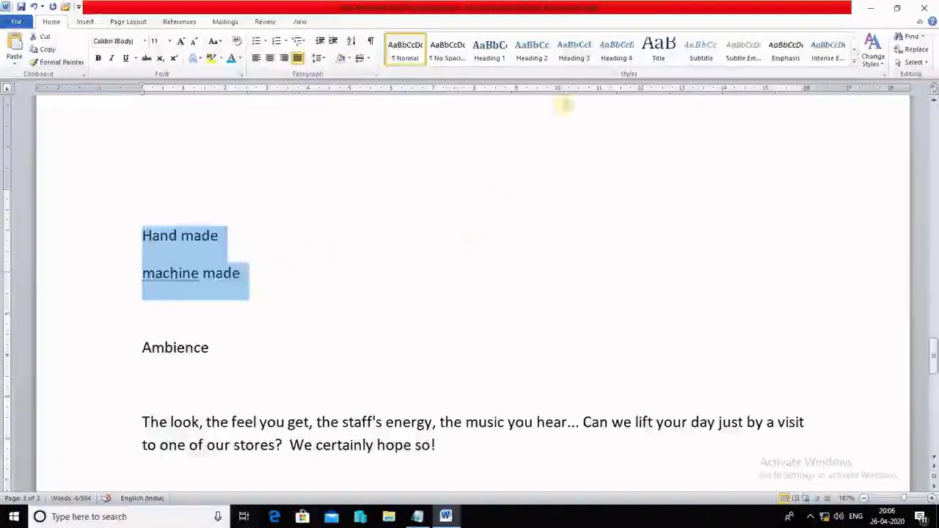
{"action": "left_click", "coordinate": [575, 53]}
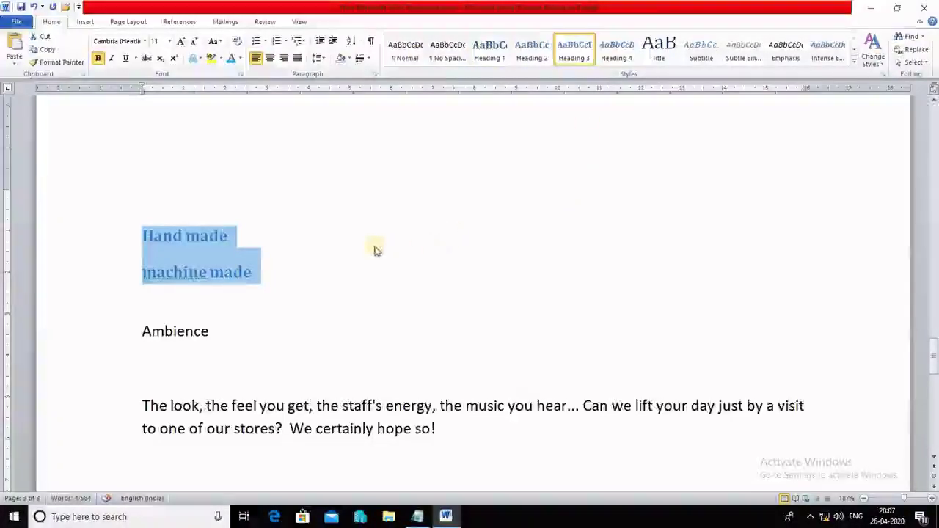
- Update the entire table of contents at the start of the document to include the Heading 3 lines
{"action": "scroll", "coordinate": [373, 247], "scroll_direction": "up", "scroll_amount": 15}
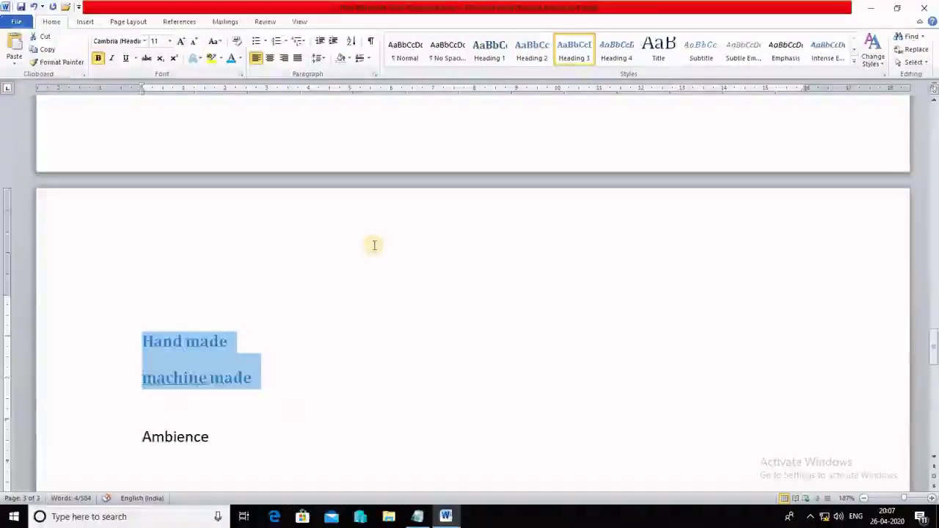
{"action": "scroll", "coordinate": [373, 247], "scroll_direction": "up", "scroll_amount": 15}
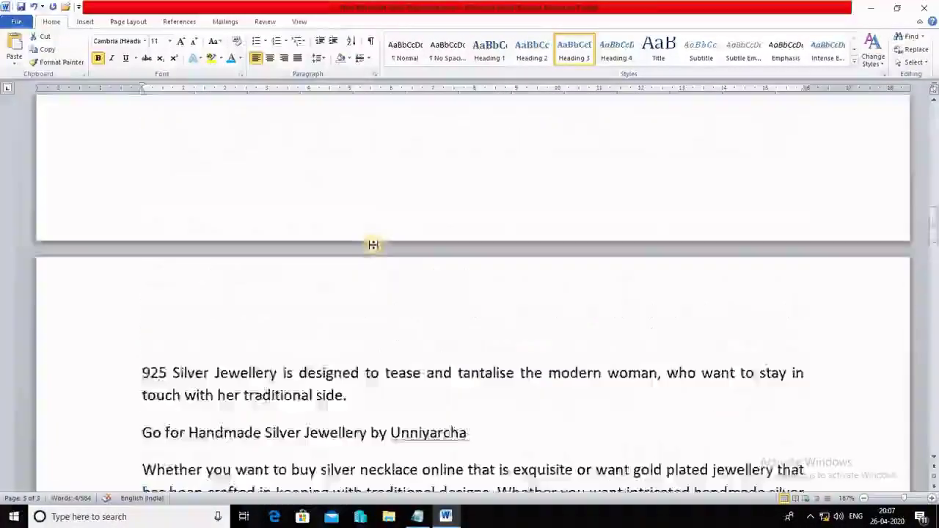
{"action": "scroll", "coordinate": [374, 247], "scroll_direction": "up", "scroll_amount": 8}
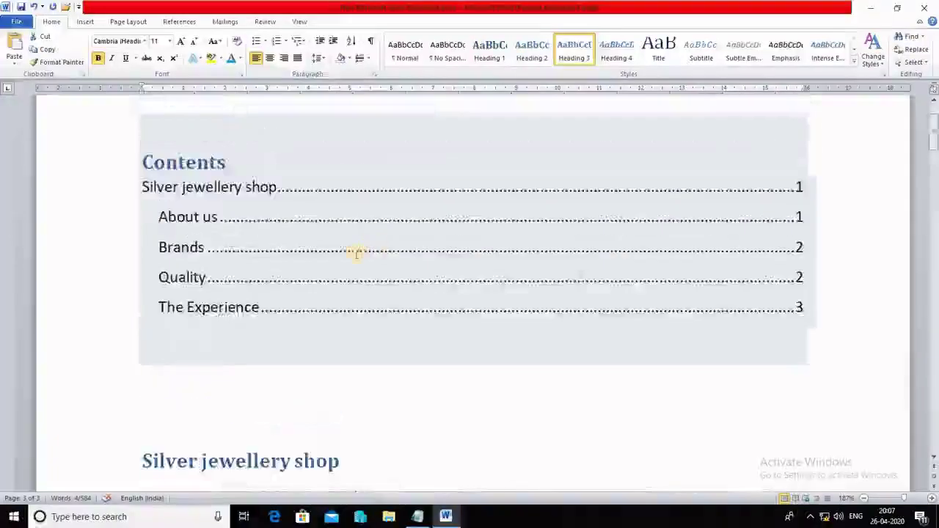
{"action": "left_click", "coordinate": [352, 245]}
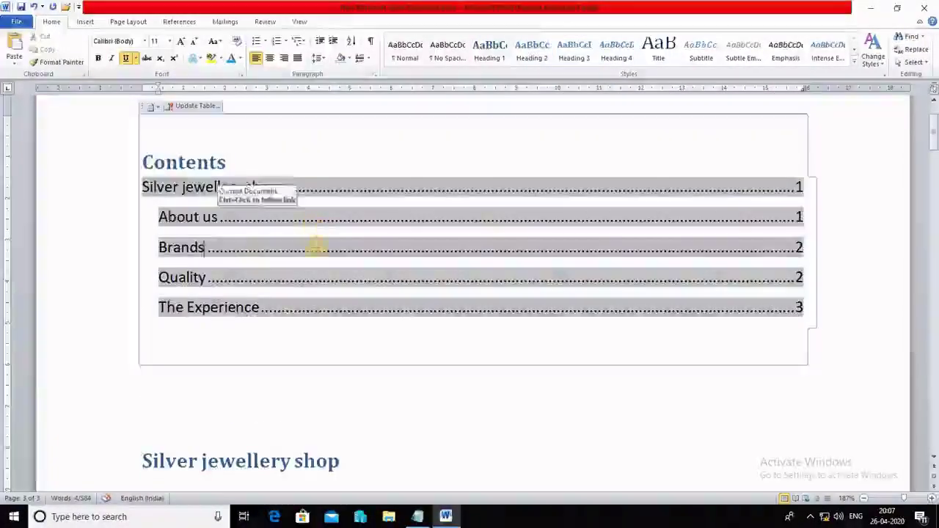
{"action": "left_click", "coordinate": [298, 153]}
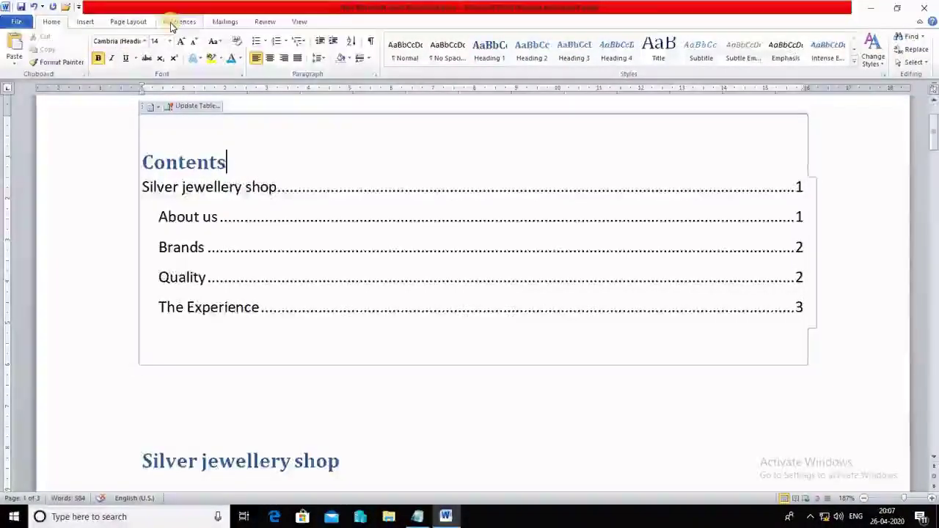
{"action": "left_click", "coordinate": [20, 55]}
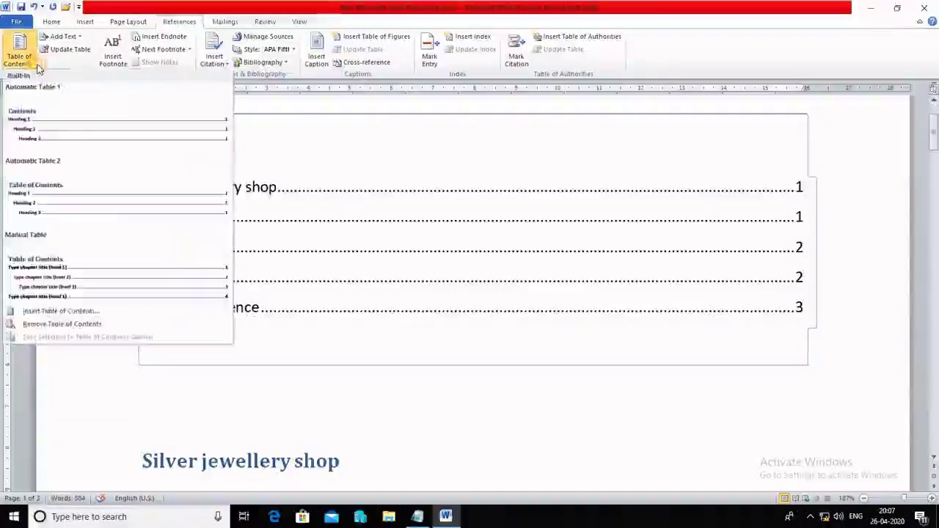
{"action": "left_click", "coordinate": [73, 49]}
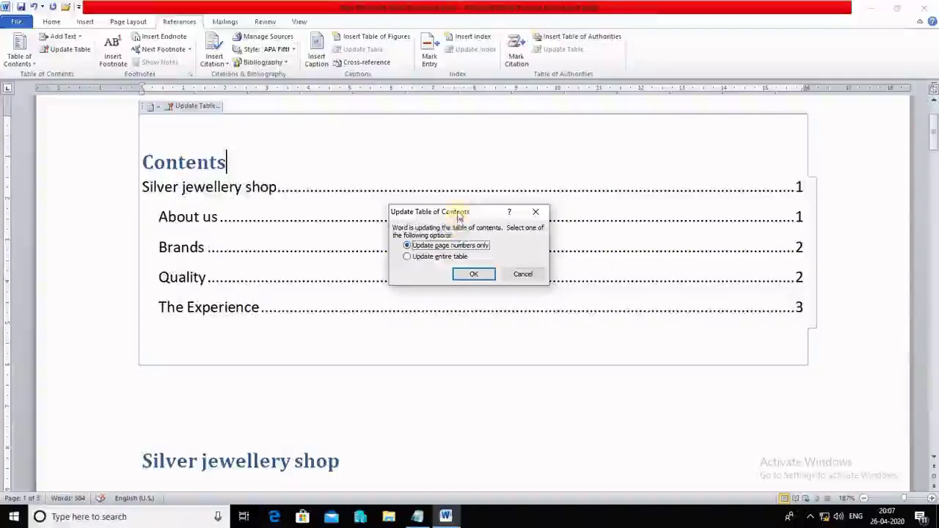
{"action": "left_click_drag", "start_coordinate": [448, 212], "coordinate": [441, 166]}
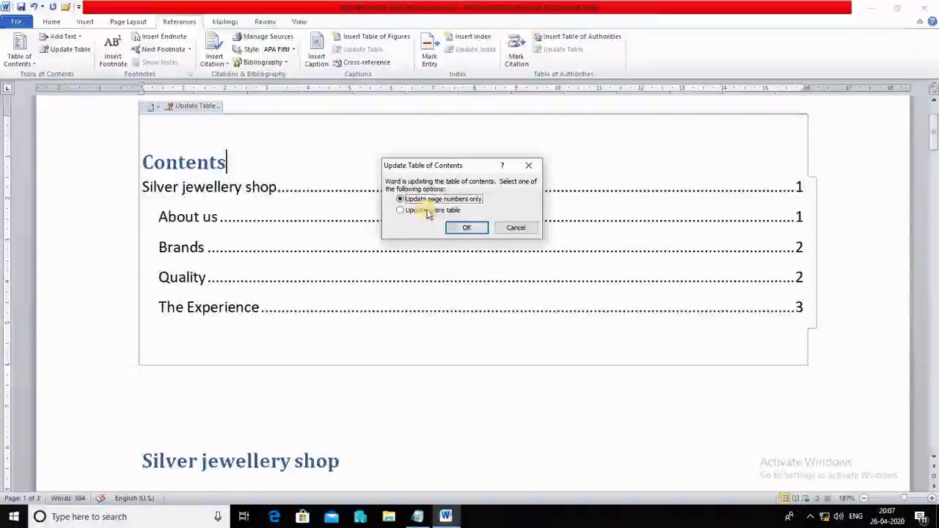
{"action": "left_click", "coordinate": [430, 213]}
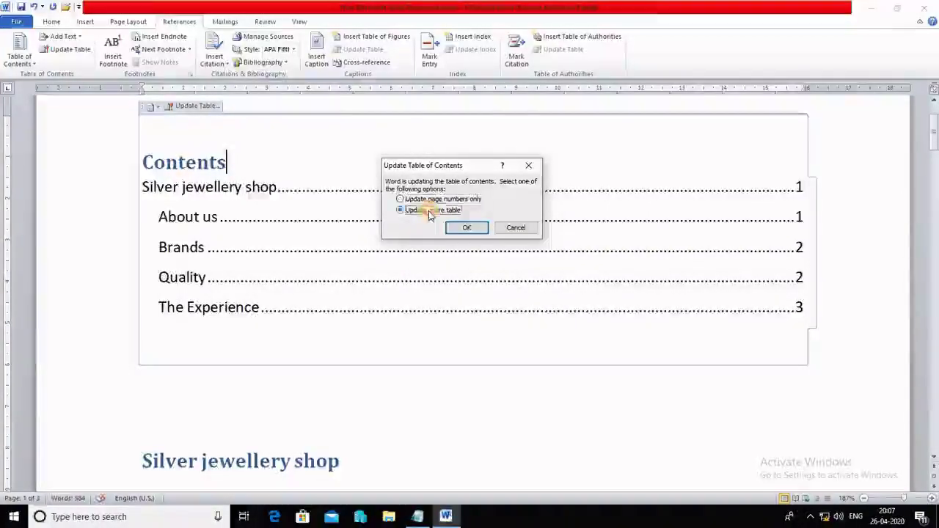
{"action": "left_click", "coordinate": [465, 230]}
- Follow the "Brands" entry in the contents table to its section and return to the start of the document
{"action": "scroll", "coordinate": [449, 244], "scroll_direction": "down", "scroll_amount": 1}
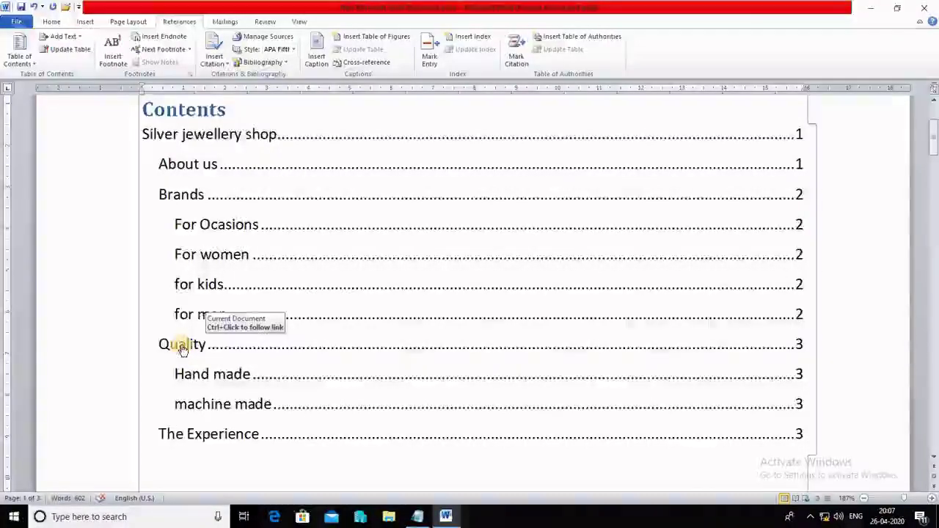
{"action": "left_click", "coordinate": [188, 193], "text": "ctrl"}
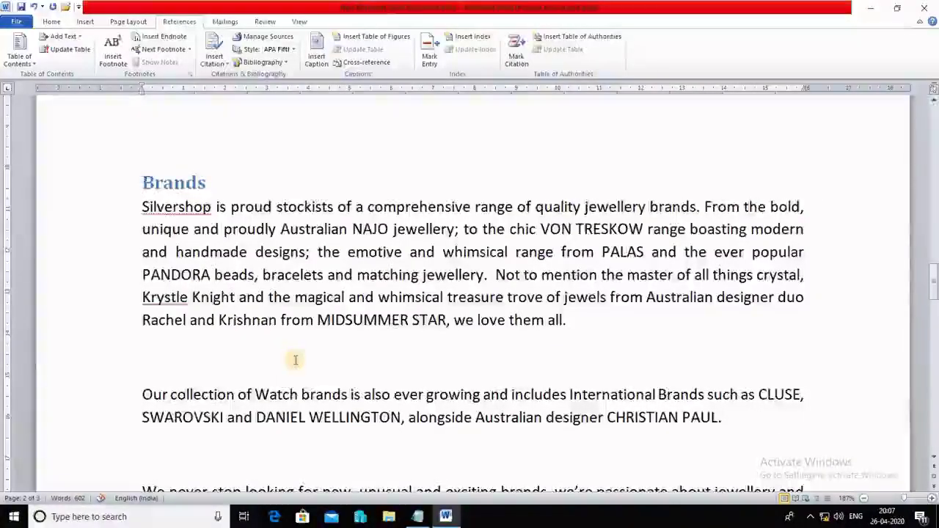
{"action": "left_click_drag", "start_coordinate": [933, 279], "coordinate": [927, 107]}
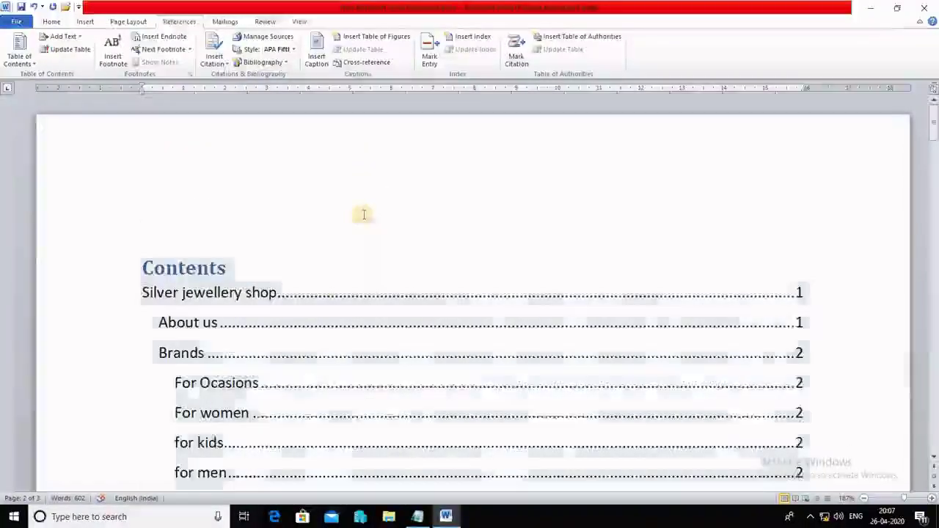
- Look through the contents table, follow its "Quality" entry to that heading, and return to the table
{"action": "scroll", "coordinate": [363, 215], "scroll_direction": "down", "scroll_amount": 3}
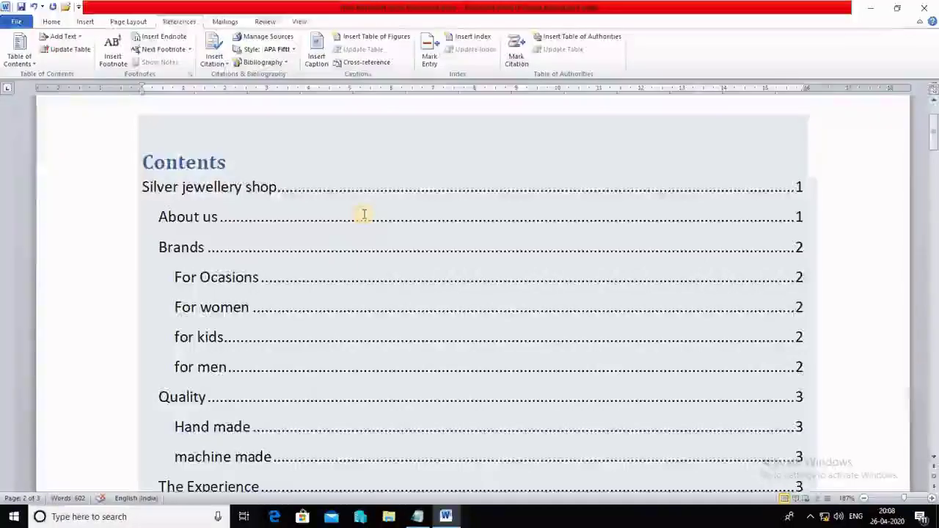
{"action": "scroll", "coordinate": [360, 304], "scroll_direction": "down", "scroll_amount": 9}
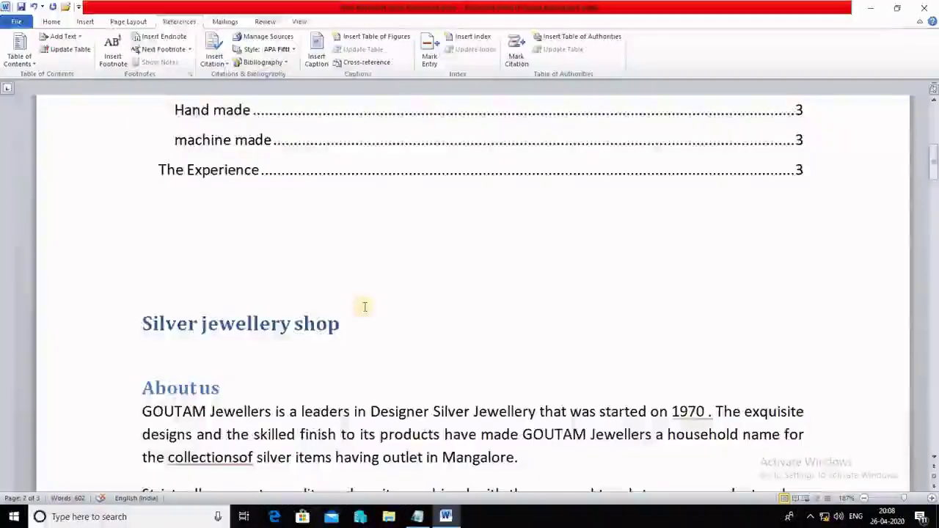
{"action": "scroll", "coordinate": [365, 306], "scroll_direction": "up", "scroll_amount": 2}
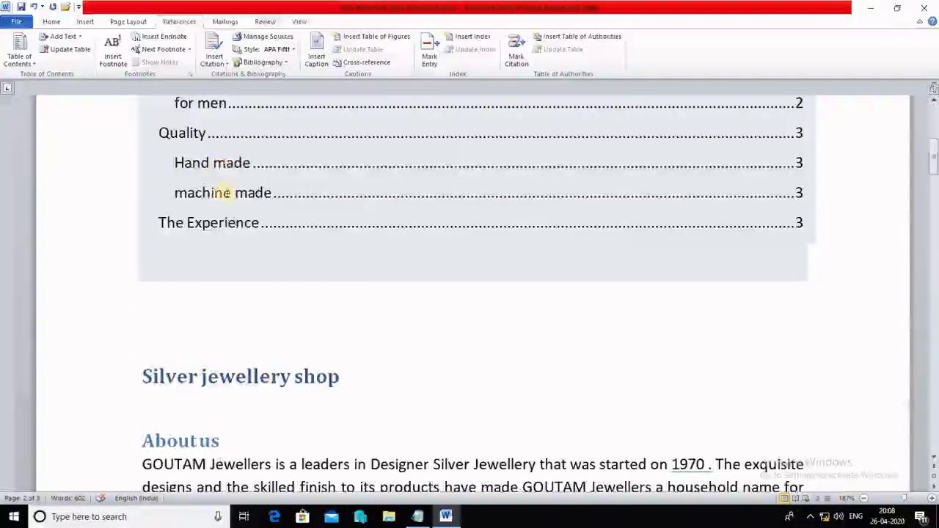
{"action": "scroll", "coordinate": [281, 274], "scroll_direction": "up", "scroll_amount": 3}
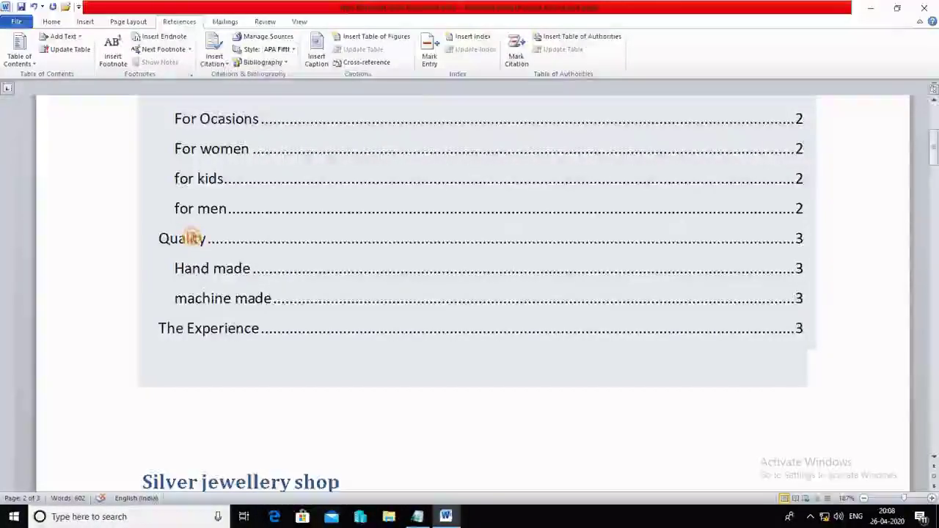
{"action": "left_click", "coordinate": [264, 313], "text": "ctrl"}
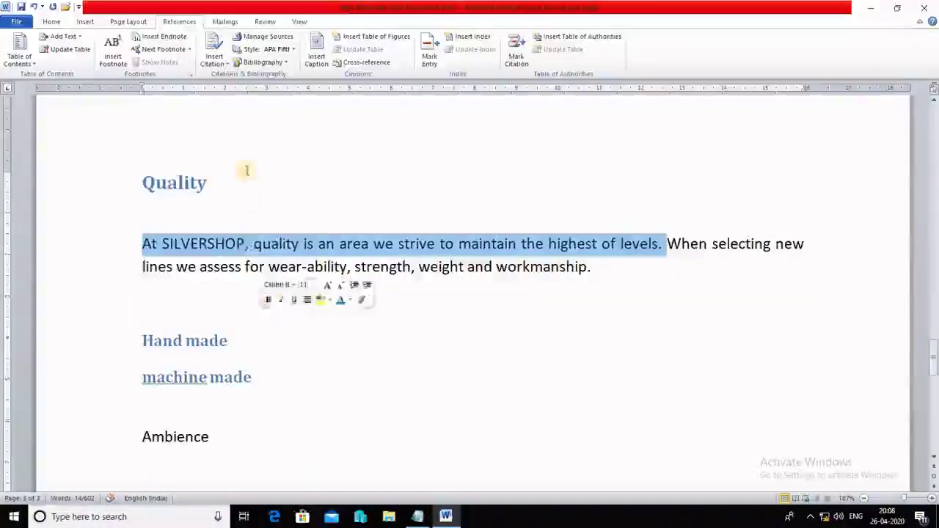
{"action": "left_click_drag", "start_coordinate": [233, 179], "coordinate": [133, 177]}
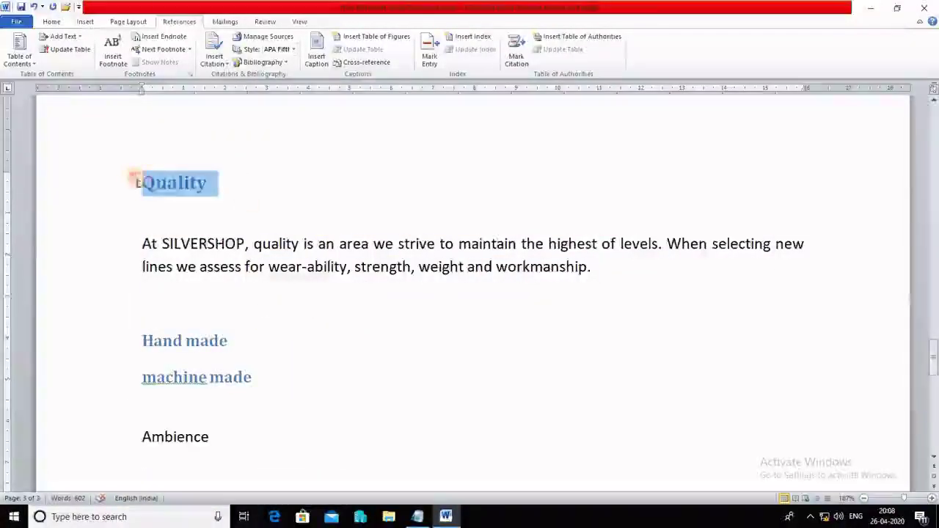
{"action": "left_click", "coordinate": [332, 188]}
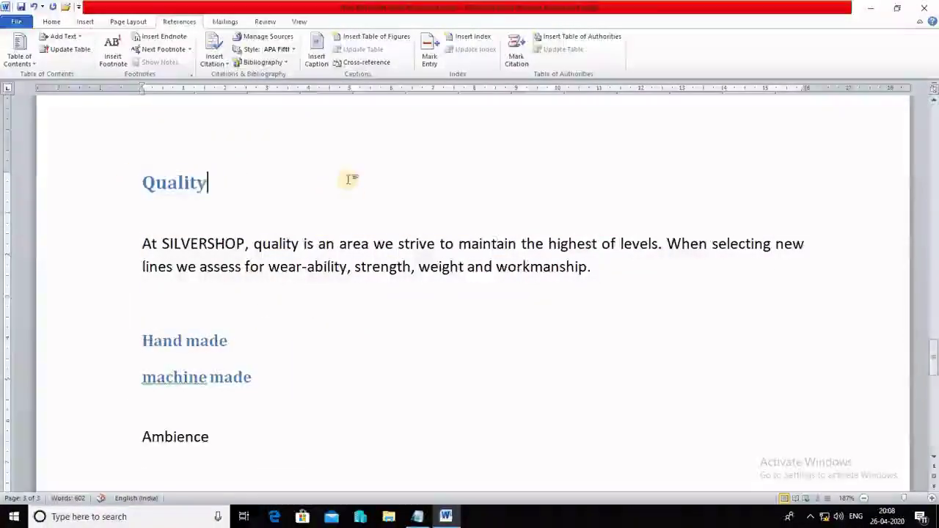
{"action": "scroll", "coordinate": [409, 203], "scroll_direction": "up", "scroll_amount": 3}
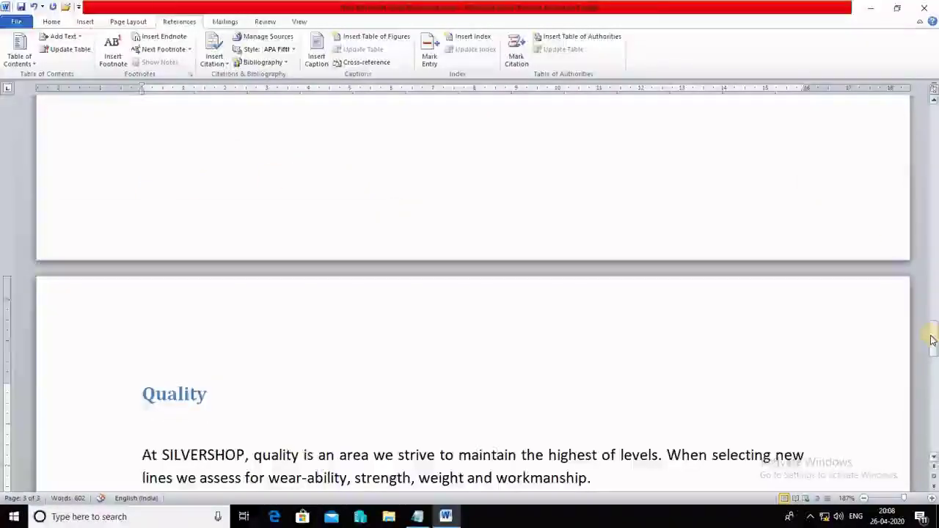
{"action": "left_click_drag", "start_coordinate": [932, 340], "coordinate": [932, 125]}
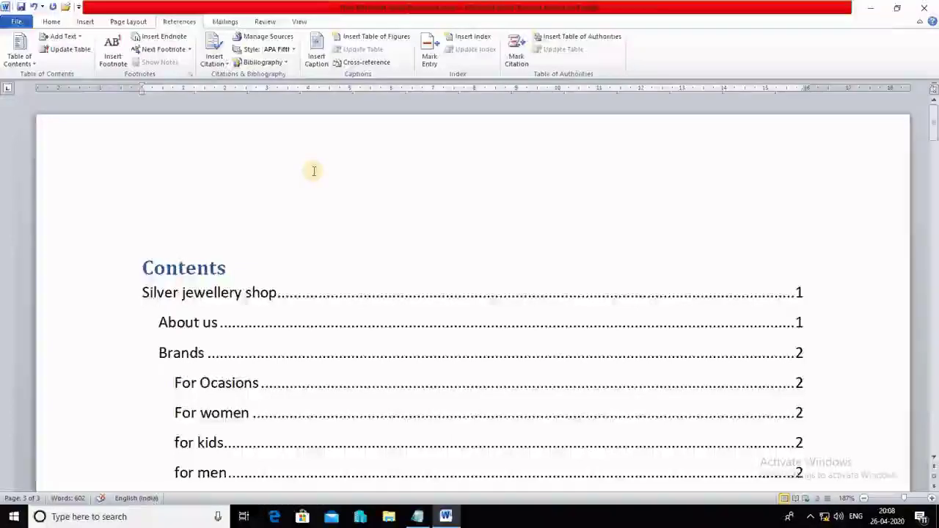
{"action": "scroll", "coordinate": [313, 171], "scroll_direction": "down", "scroll_amount": 1}
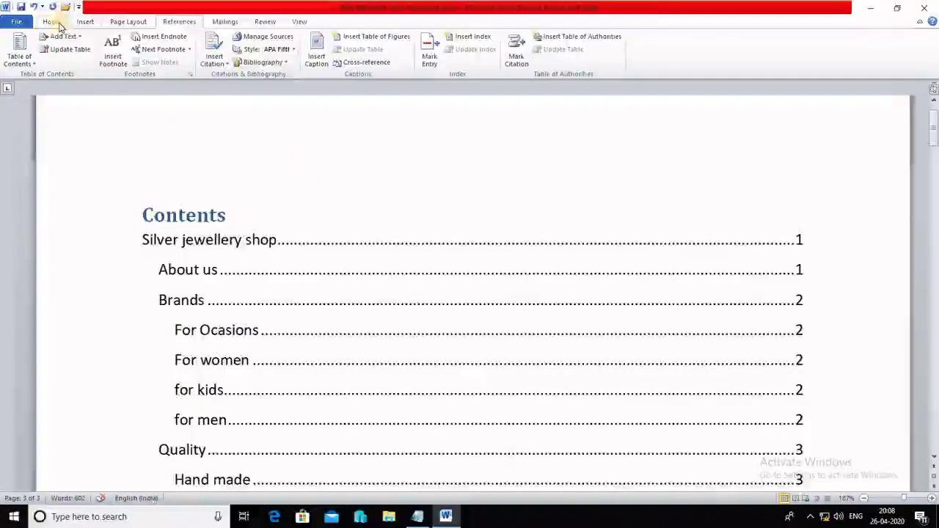
{"action": "left_click", "coordinate": [52, 21]}
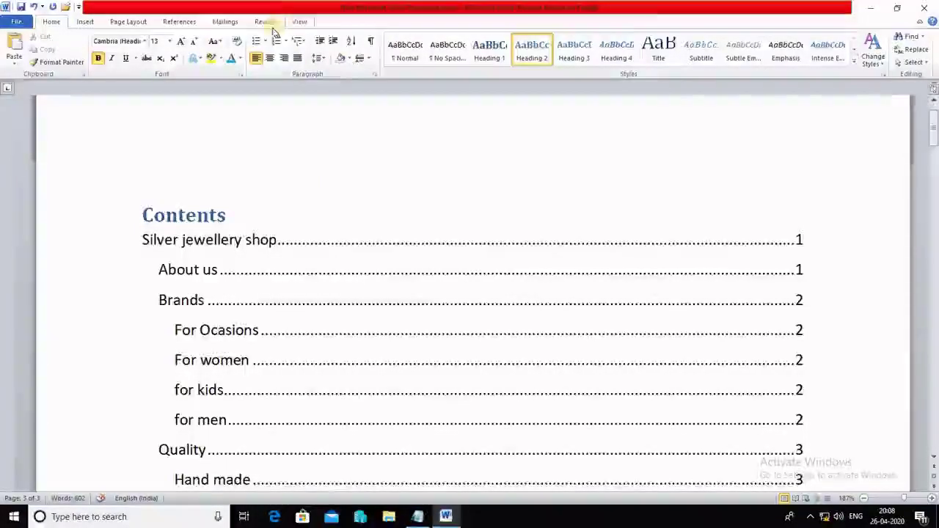